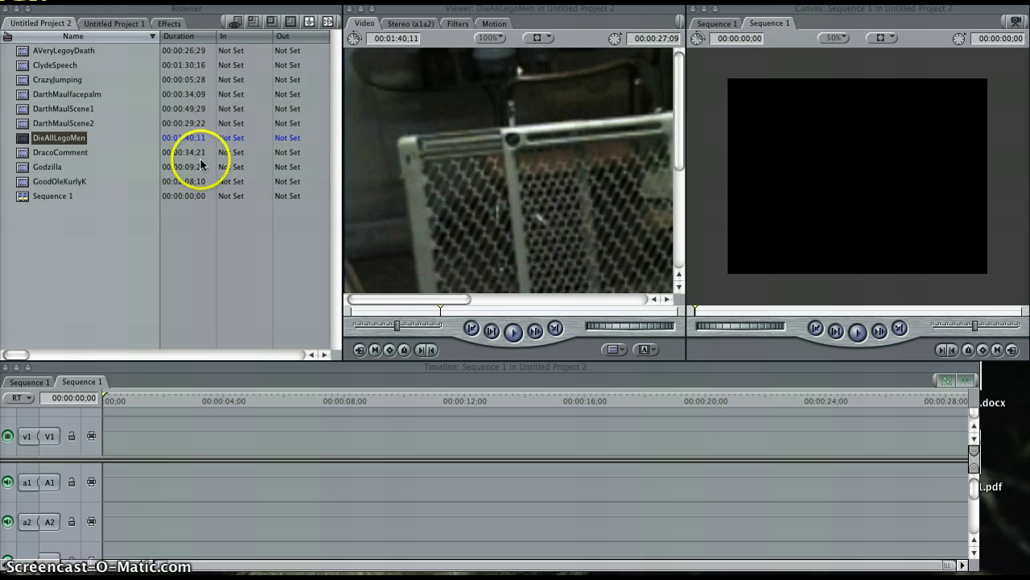
Open the DarthMaulfacepalm clip from the Browser in the Viewer.
left_click(24, 94)
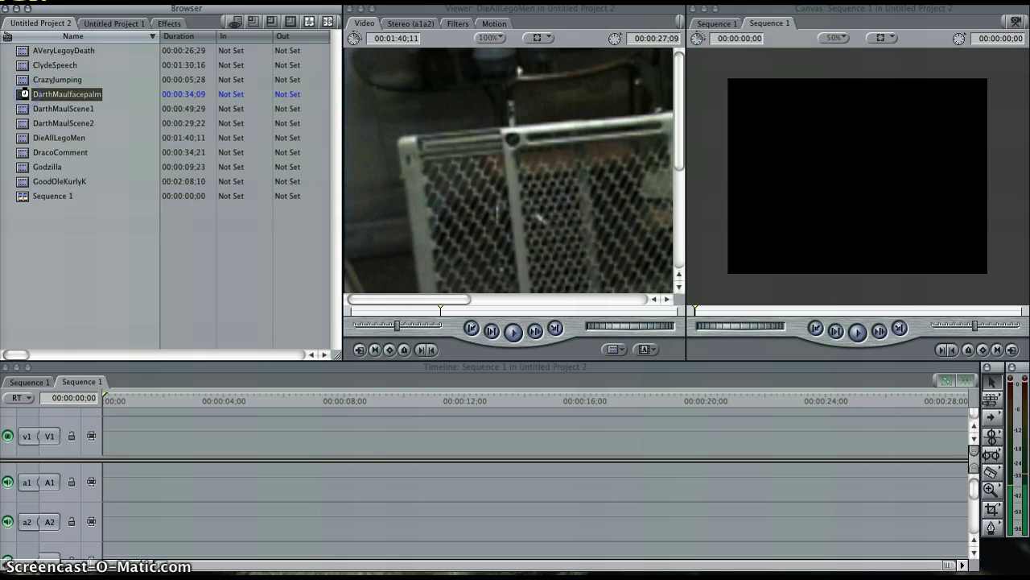
double_click(27, 97)
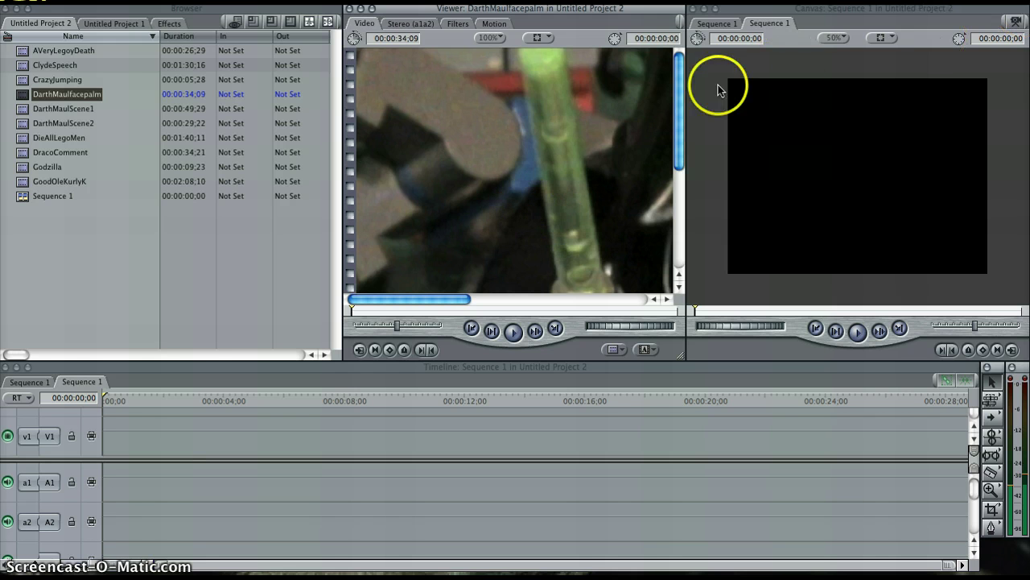
Place the whole DarthMaulfacepalm clip at the start of Sequence 1 and delete it from the timeline.
left_click_drag(542, 165, 105, 443)
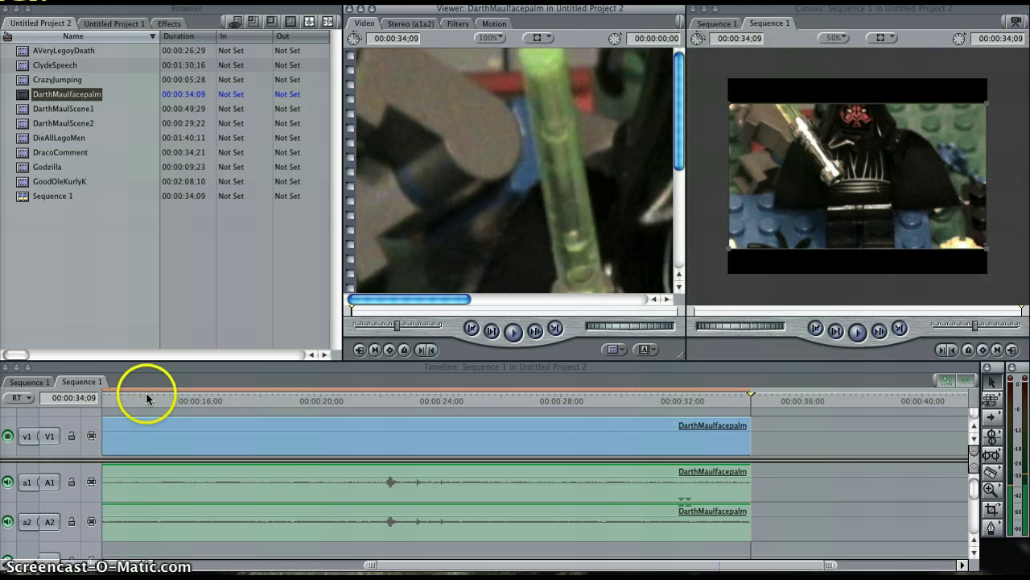
mouse_move(253, 427)
left_mouse_down()
mouse_move(433, 445)
mouse_move(398, 430)
mouse_move(113, 435)
mouse_move(168, 458)
mouse_move(193, 447)
left_mouse_up()
left_click(193, 447)
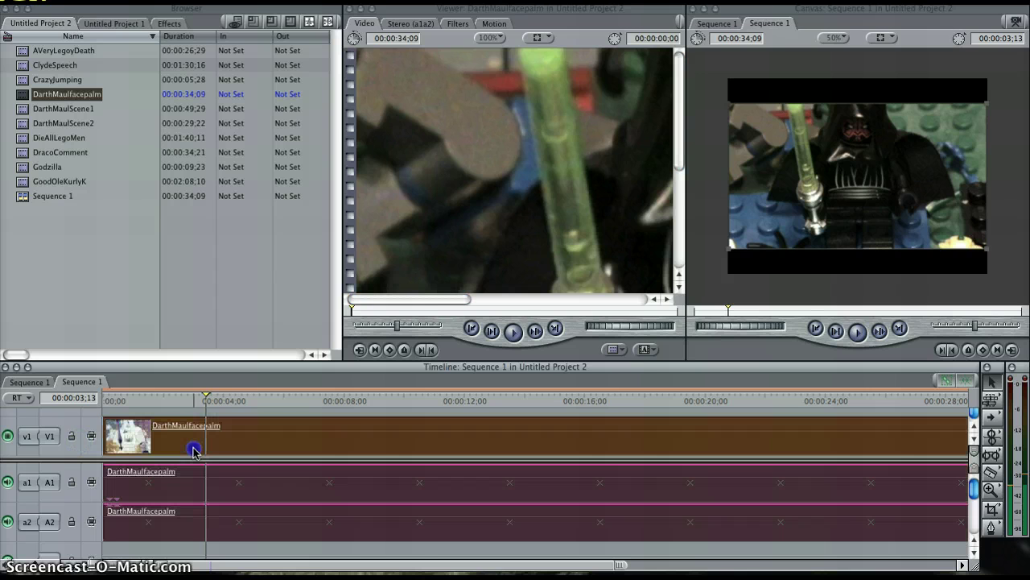
key("Delete")
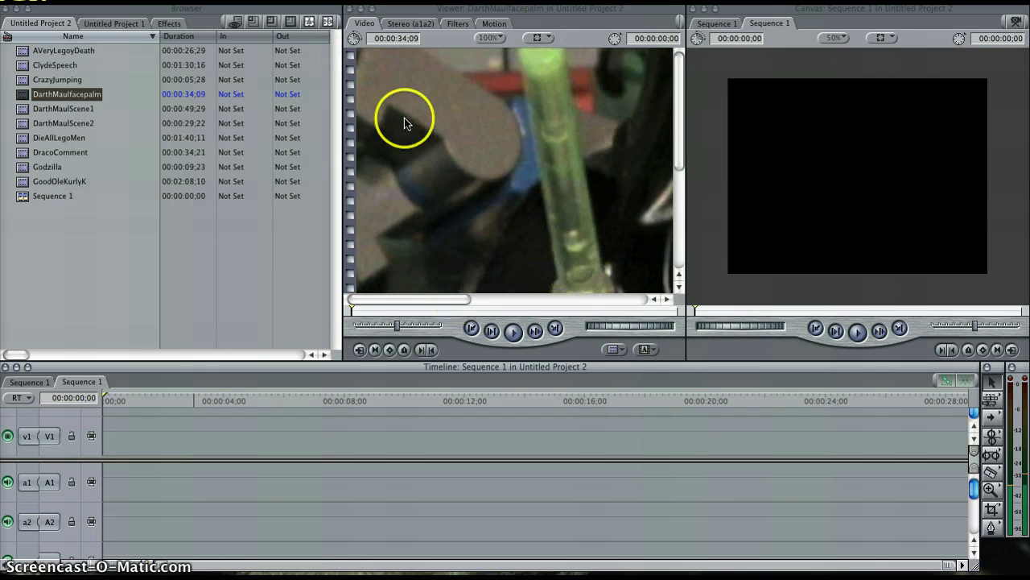
Mark DarthMaulfacepalm from In point 00:00:20;20 to Out point 00:00:25;15 and place that section at the start of Sequence 1.
left_click(512, 332)
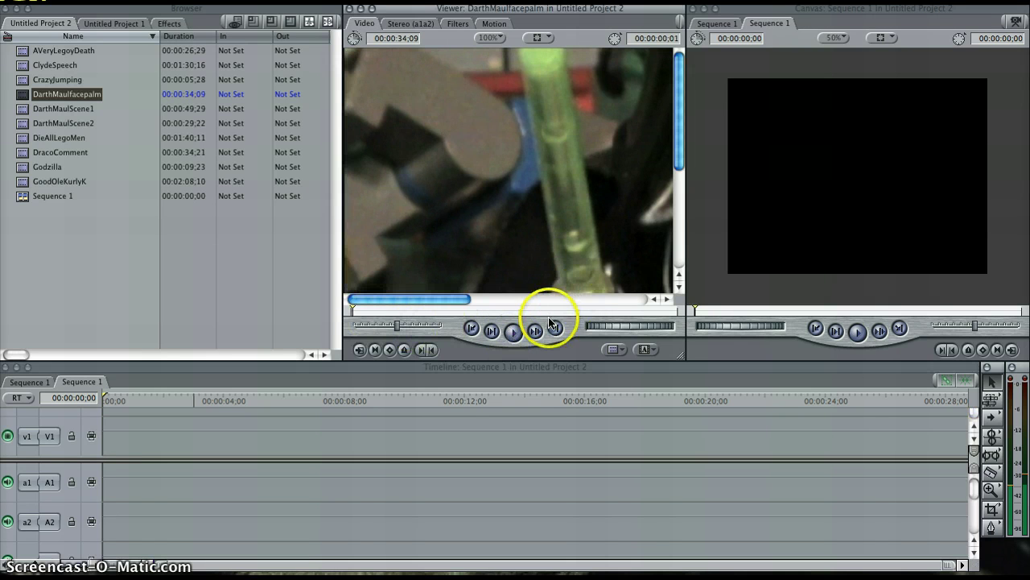
left_click(512, 334)
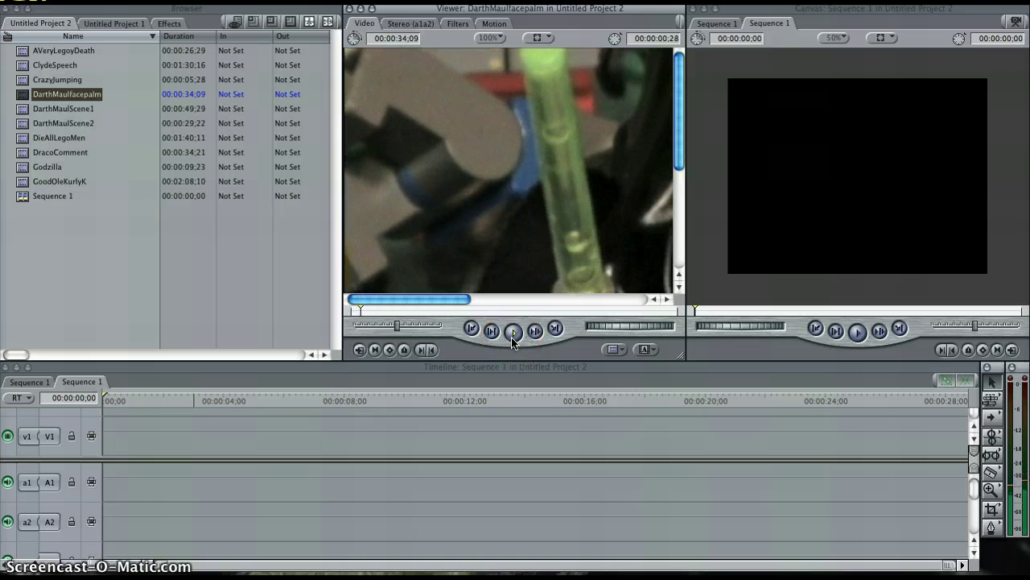
left_click_drag(350, 309, 439, 310)
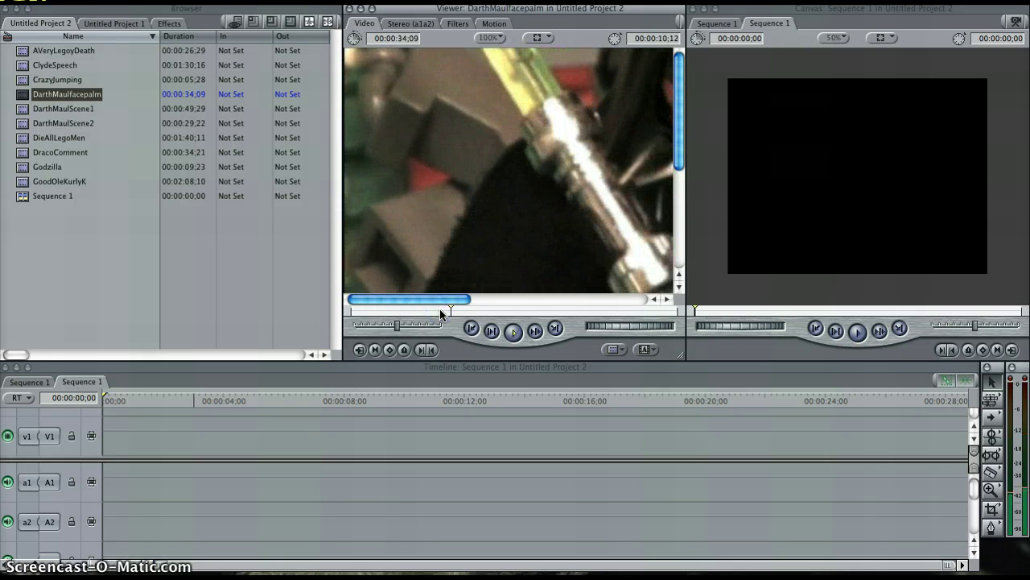
left_click_drag(552, 310, 503, 311)
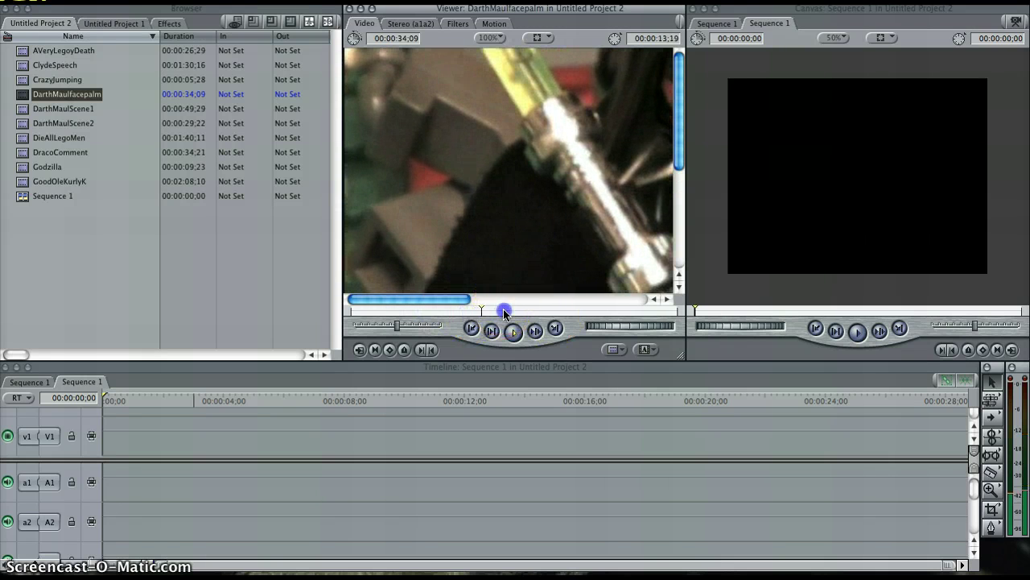
left_click(544, 309)
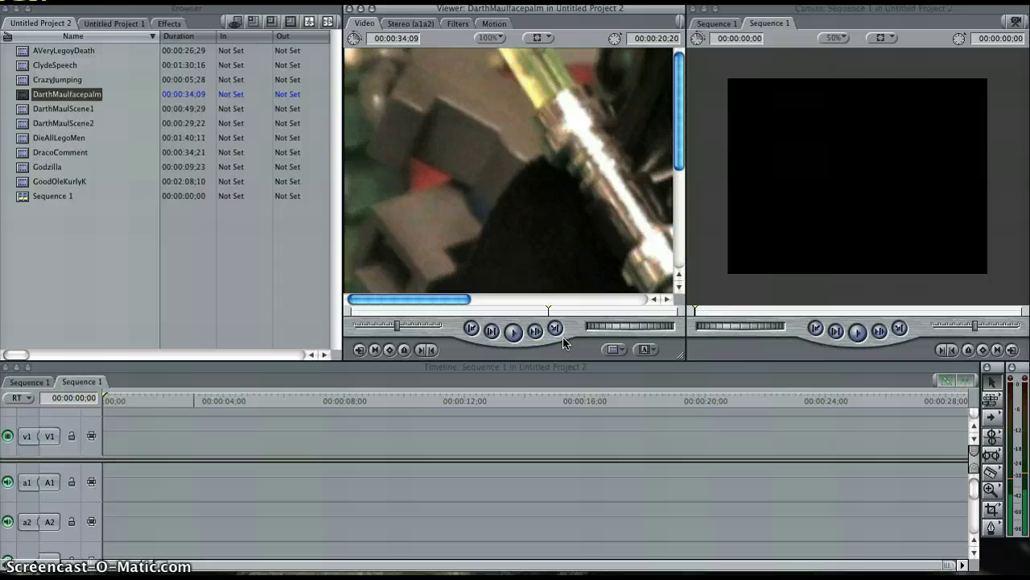
key("i")
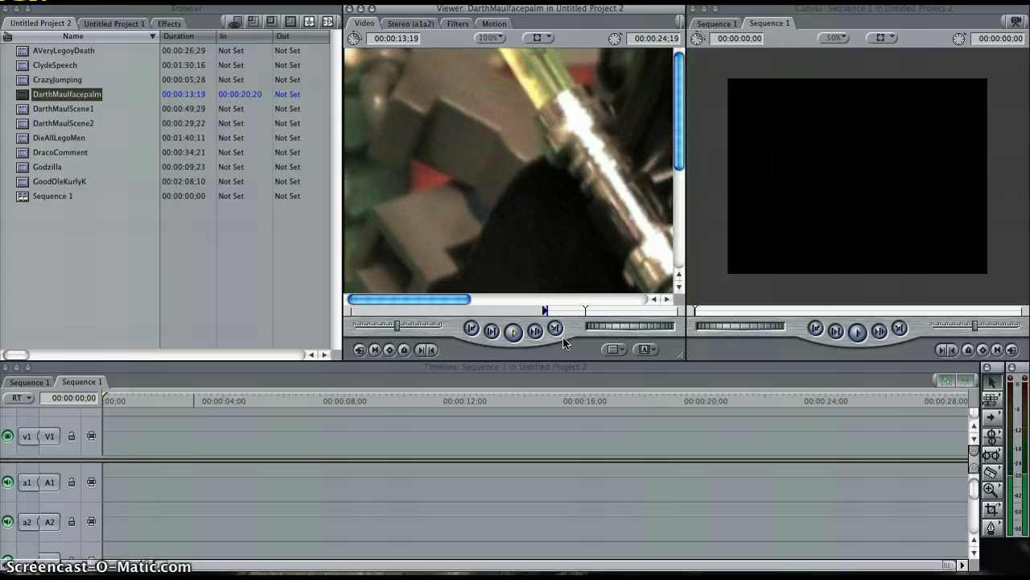
key("o")
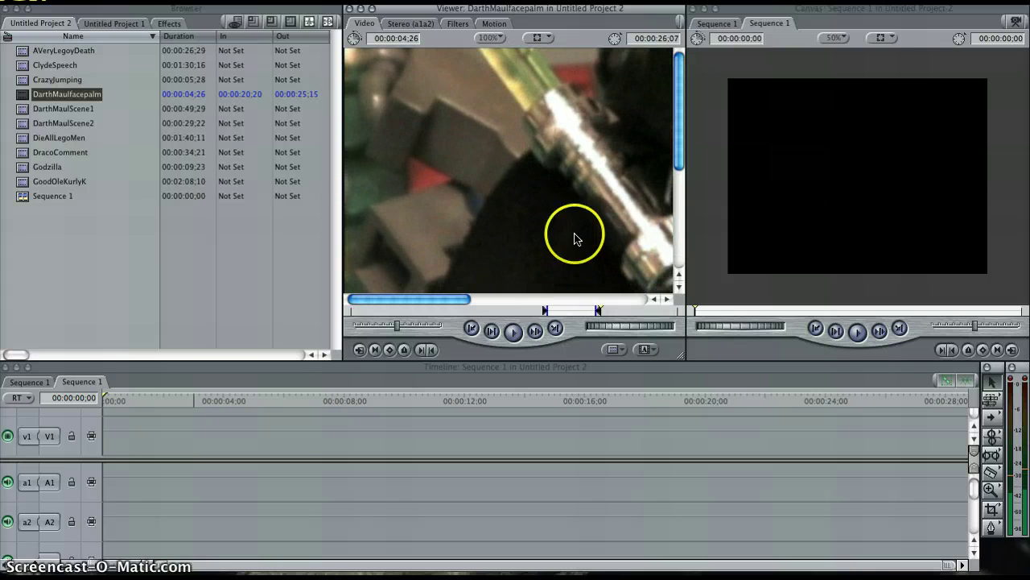
left_click_drag(539, 209, 102, 480)
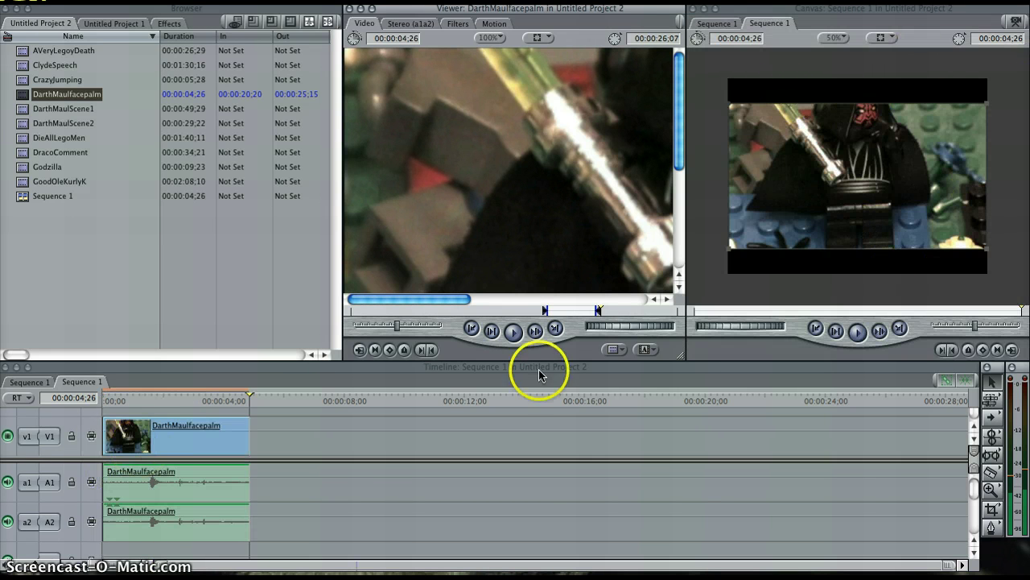
Play Sequence 1 from its beginning to preview the edit and dismiss the dropped-frames warning.
left_click(84, 407)
key("Home")
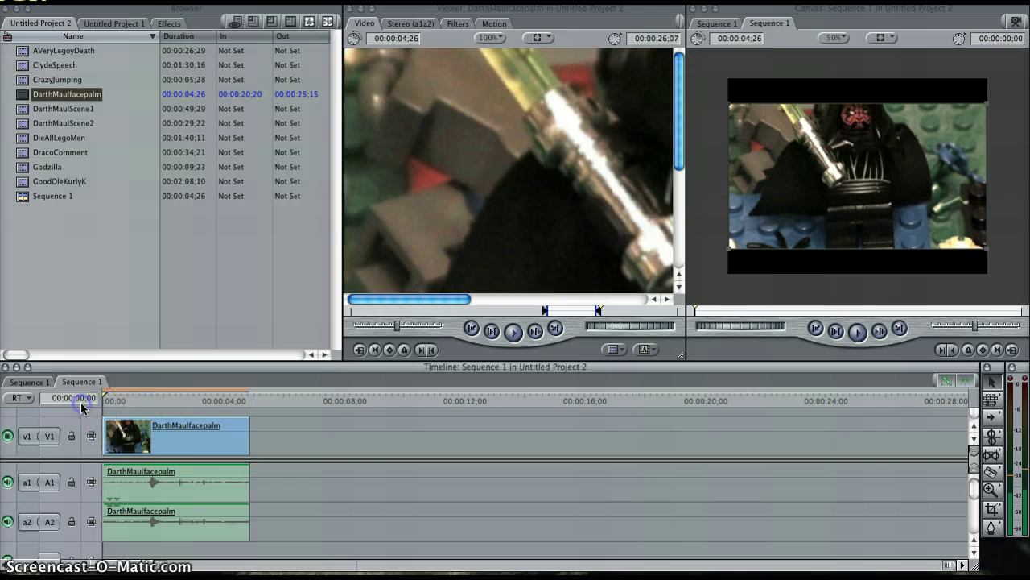
key("space")
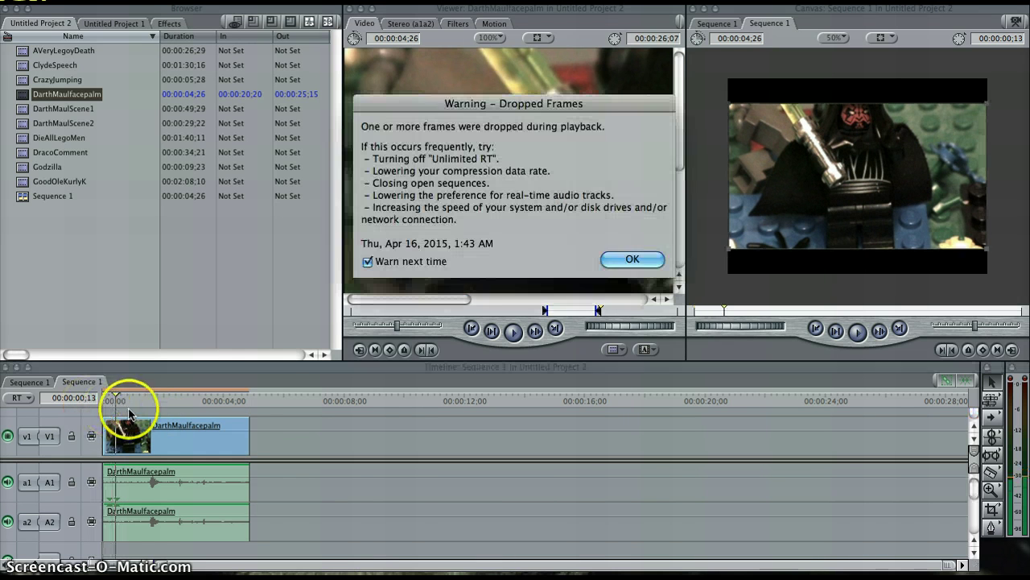
left_click(644, 261)
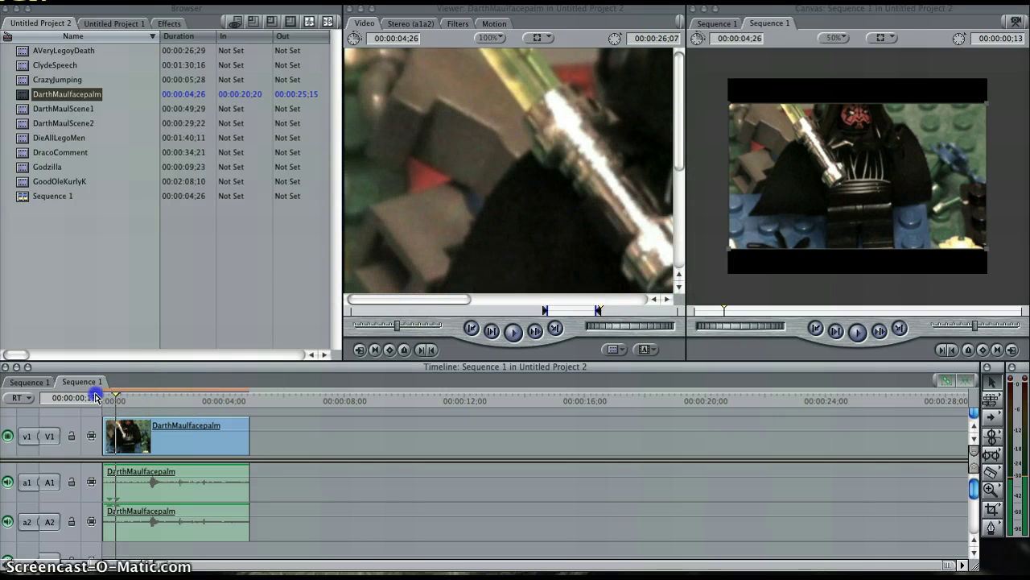
Return the playhead to the sequence start and try to render the sequence, accepting the unsaved-project notice.
left_click_drag(95, 397, 90, 394)
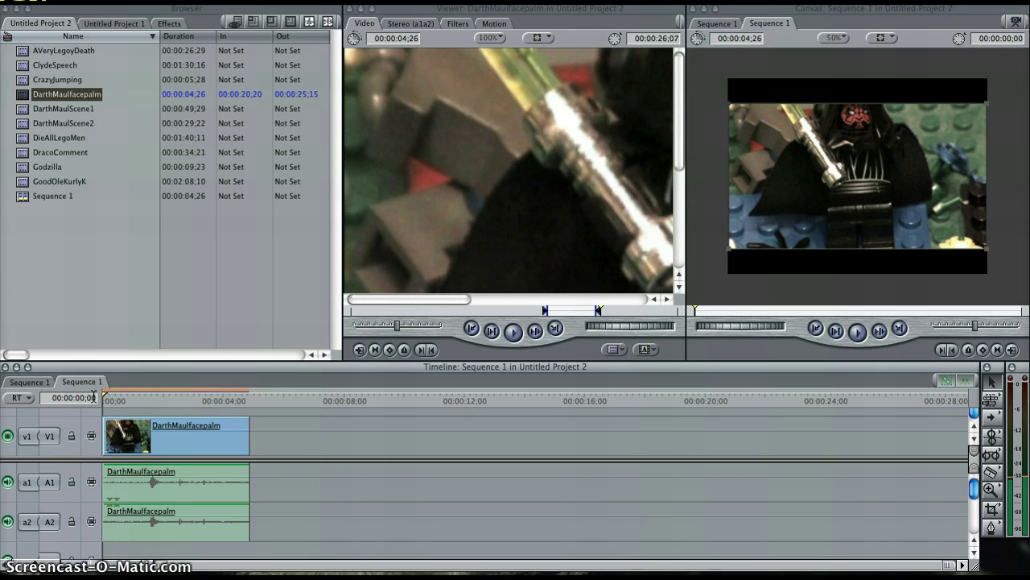
key("alt+r")
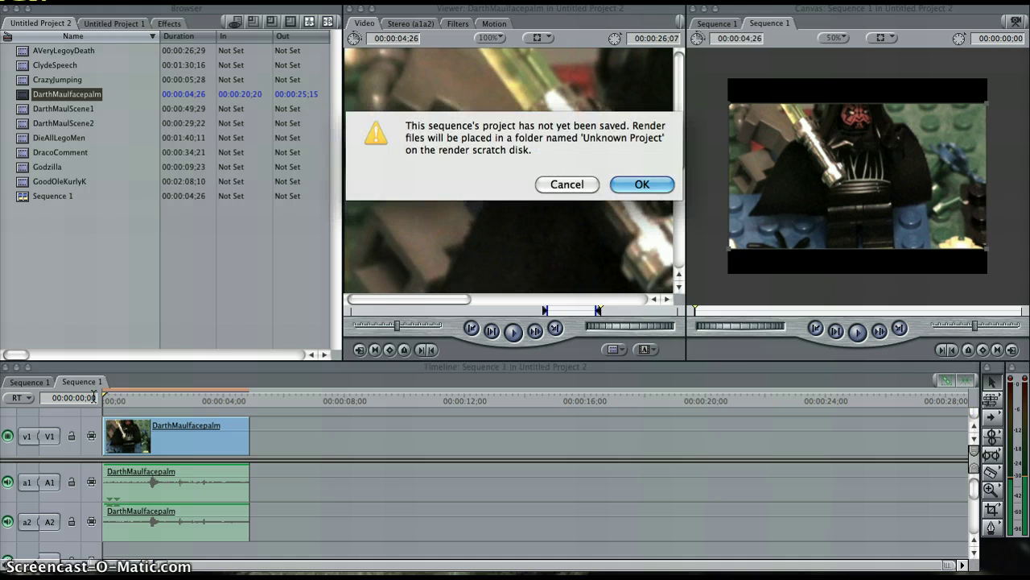
left_click(641, 186)
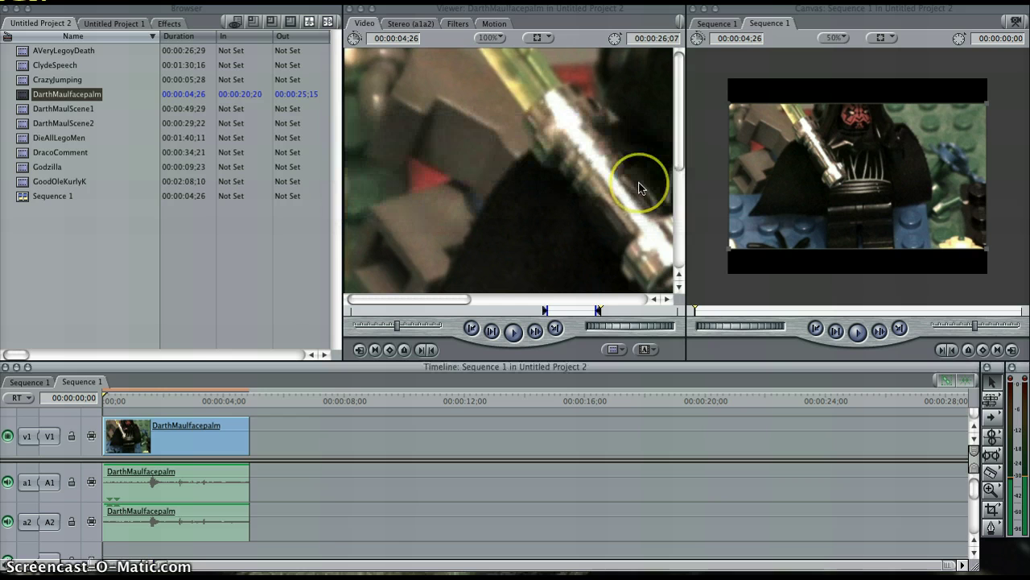
Scrub through the DarthMaulfacepalm section in the timeline to preview it.
left_click(158, 459)
left_click(205, 293)
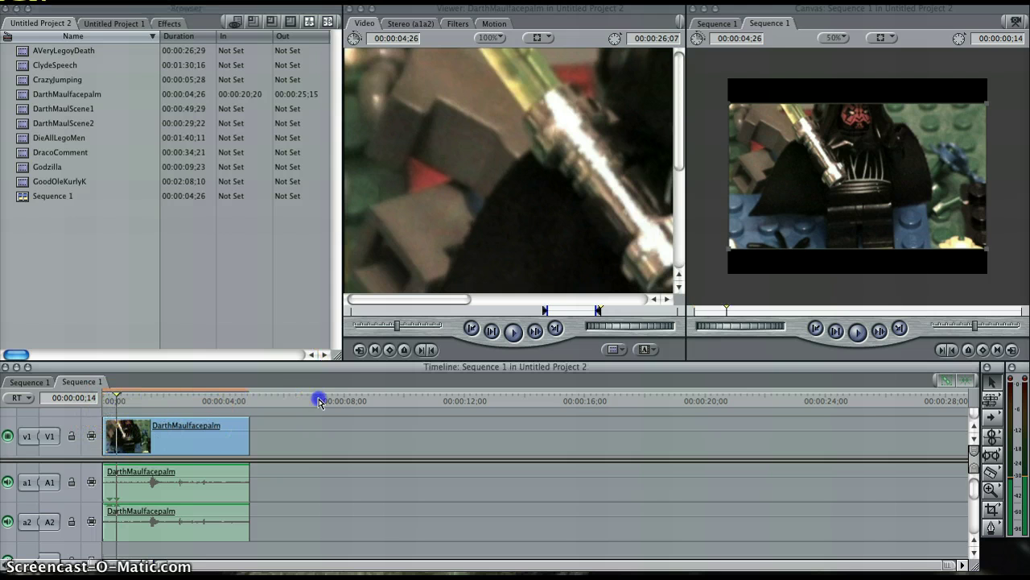
left_click_drag(318, 395, 202, 392)
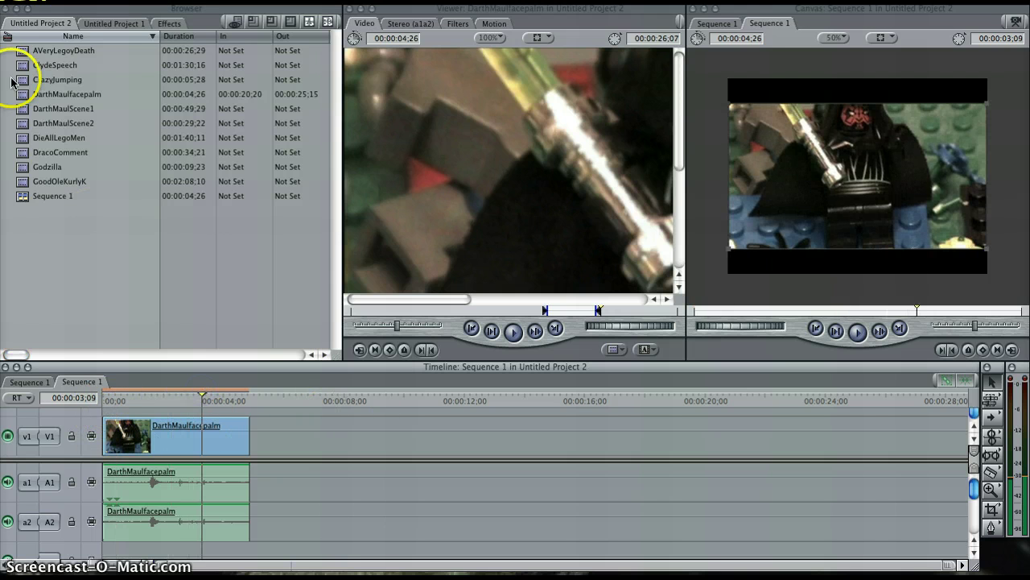
Open DieAllLegoMen in the Viewer, mark it from 00:00:41;18 to 00:00:46;14, and place that section directly after DarthMaulfacepalm in the timeline.
left_click_drag(23, 138, 397, 172)
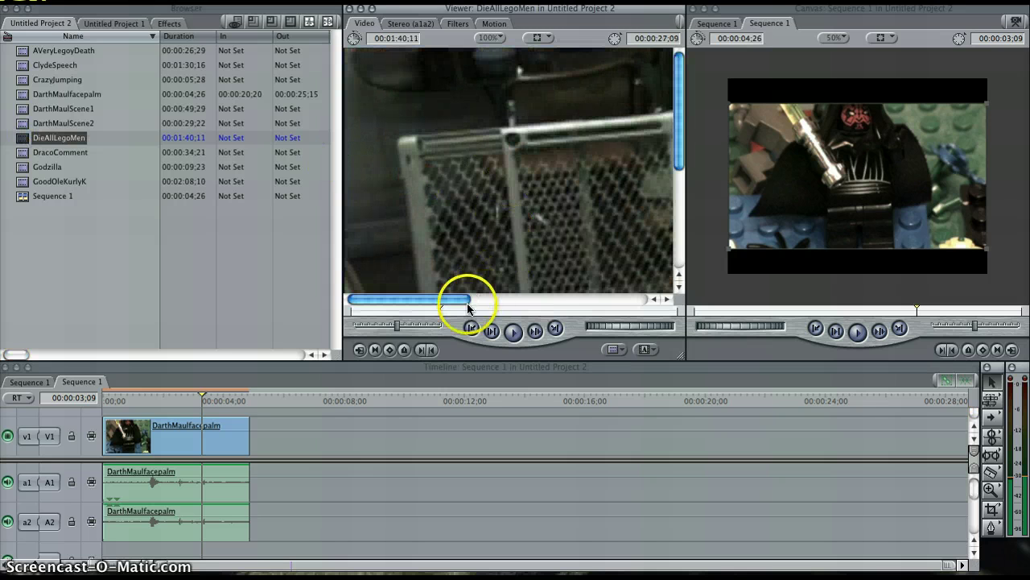
left_click_drag(466, 309, 526, 309)
left_click_drag(587, 317, 586, 324)
left_click_drag(489, 309, 486, 322)
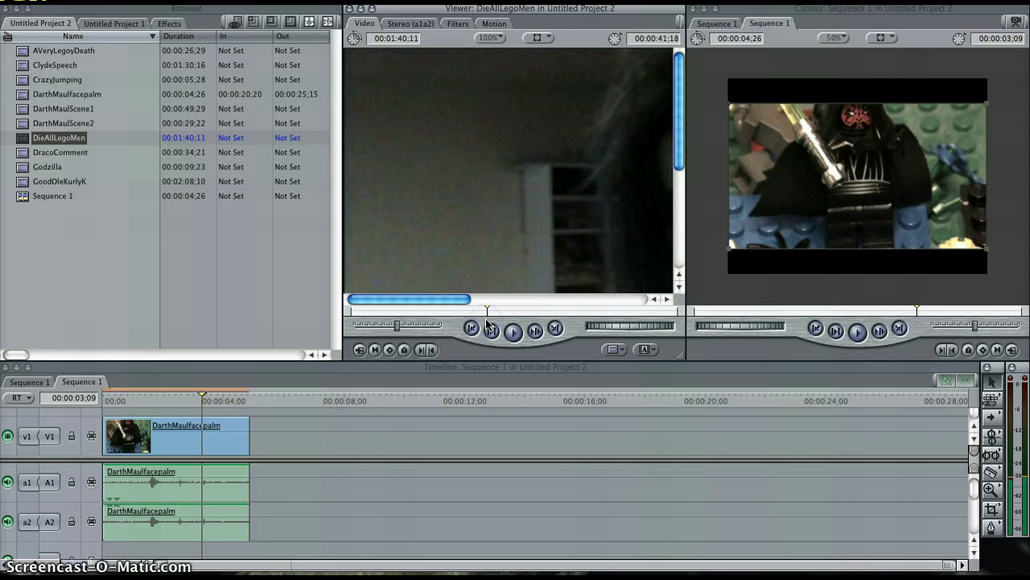
key("i")
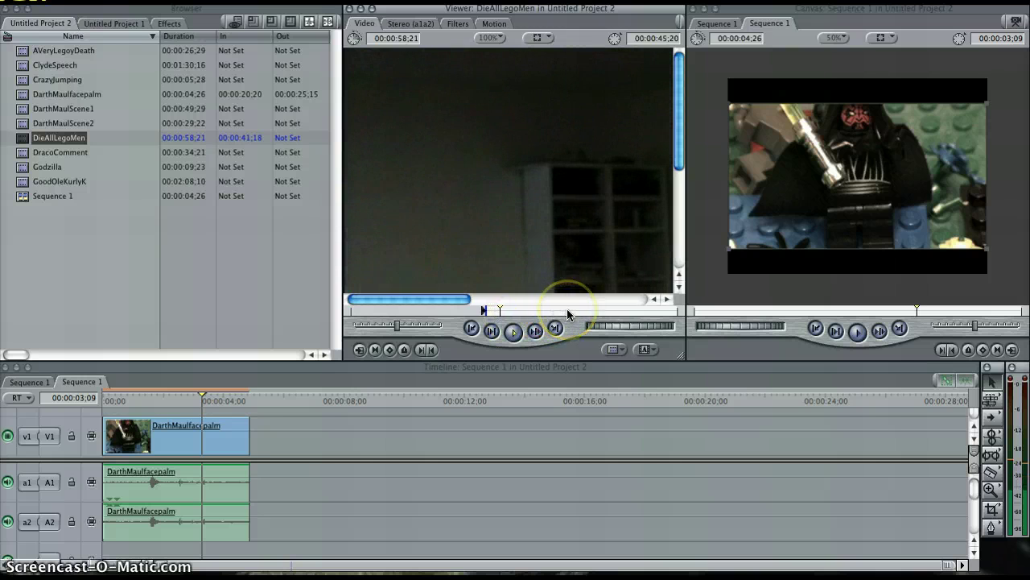
key("o")
mouse_move(551, 230)
left_mouse_down()
mouse_move(534, 200)
mouse_move(316, 479)
mouse_move(258, 477)
left_mouse_up()
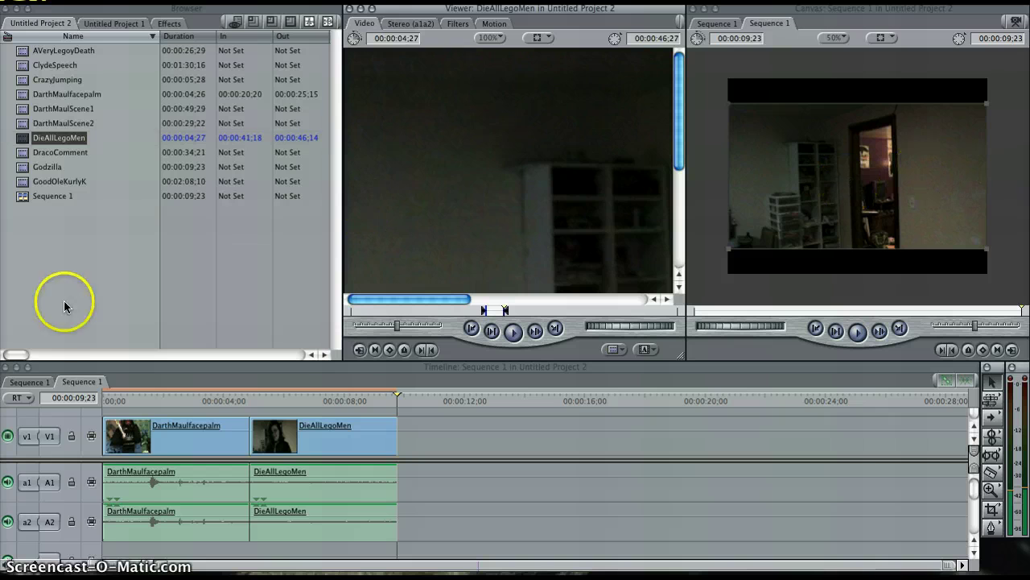
Scrub through the DieAllLegoMen section and the empty area after it, and return the playhead to the sequence start.
left_click(254, 399)
left_click_drag(255, 399, 342, 398)
left_click_drag(252, 402, 473, 402)
left_click(332, 399)
left_click(566, 416)
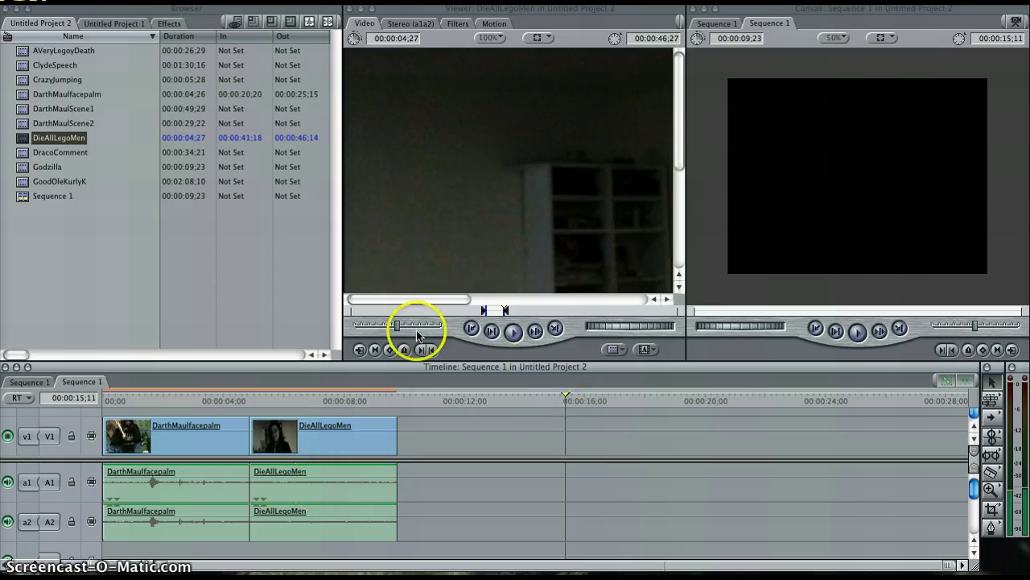
left_click(126, 400)
left_click_drag(127, 403, 129, 403)
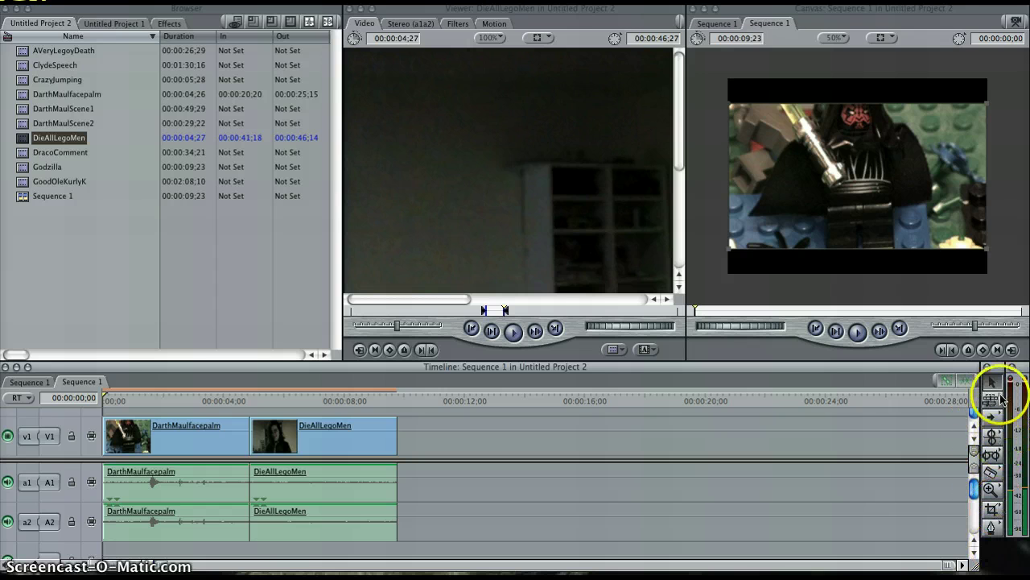
left_click(993, 531)
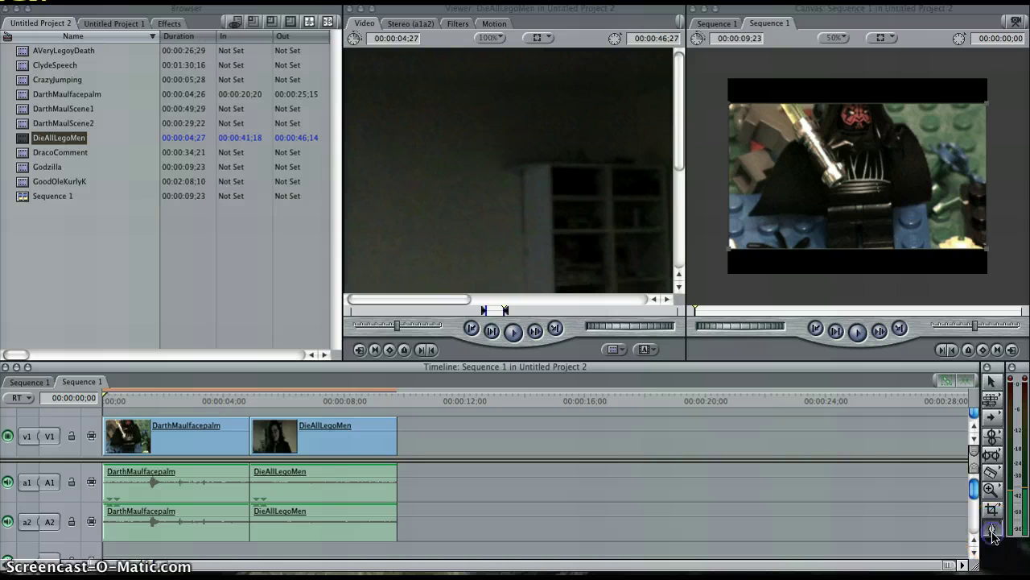
left_click(263, 469)
left_click(467, 491)
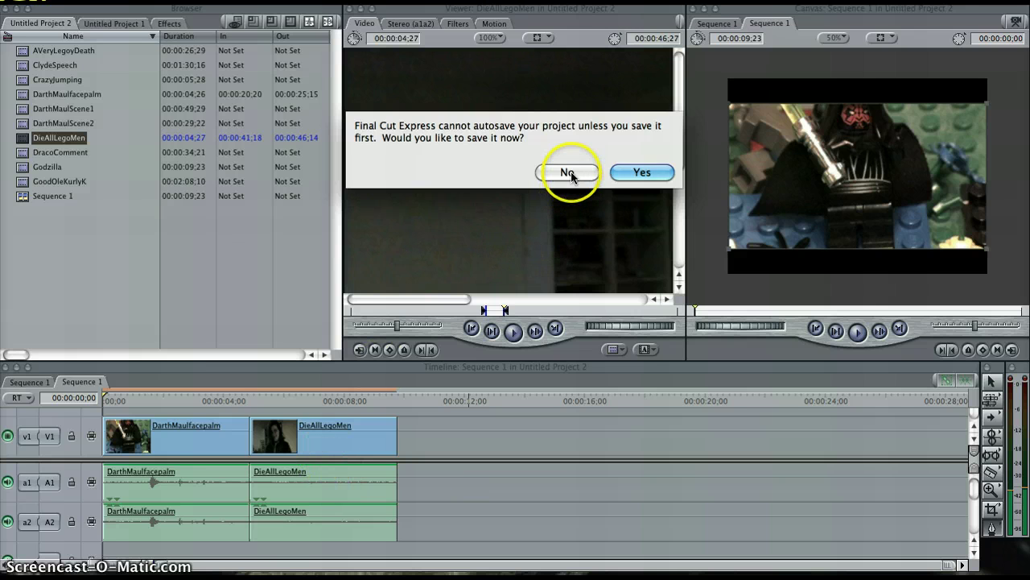
left_click(568, 173)
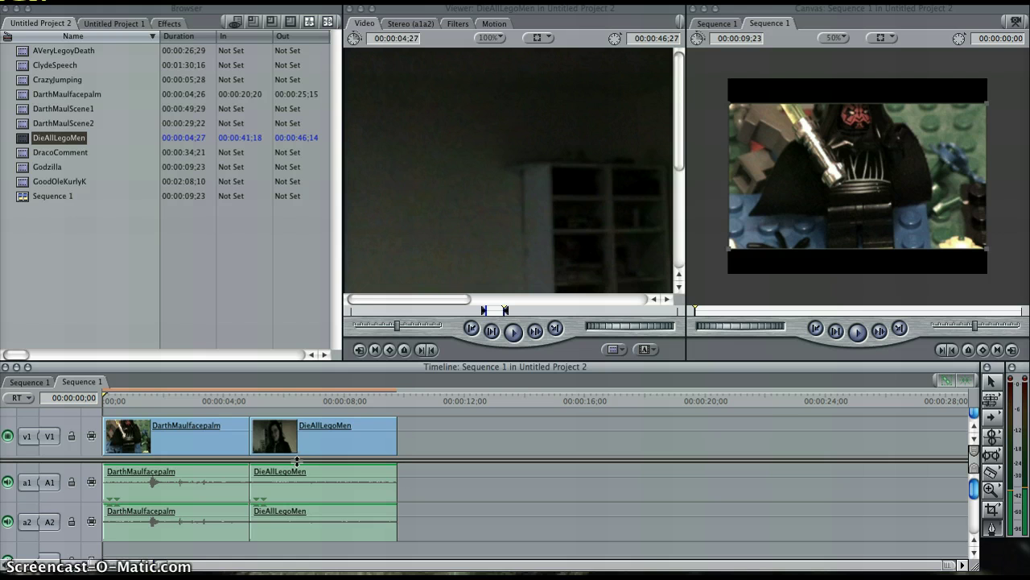
left_click(991, 388)
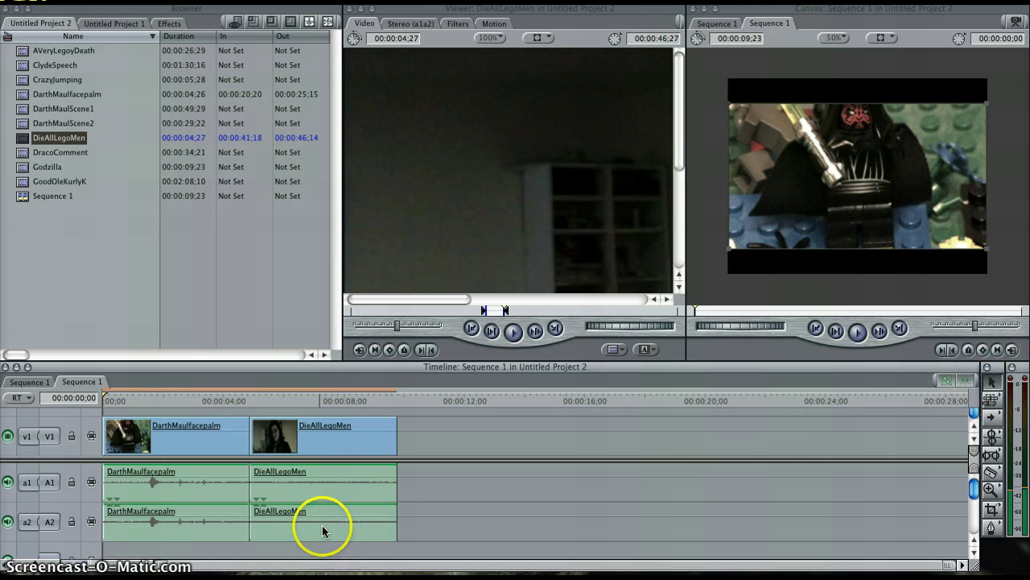
Open the audio of the DieAllLegoMen section from the timeline in the Viewer and deselect the section.
mouse_move(295, 466)
left_mouse_down()
mouse_move(295, 475)
mouse_move(313, 470)
left_mouse_up()
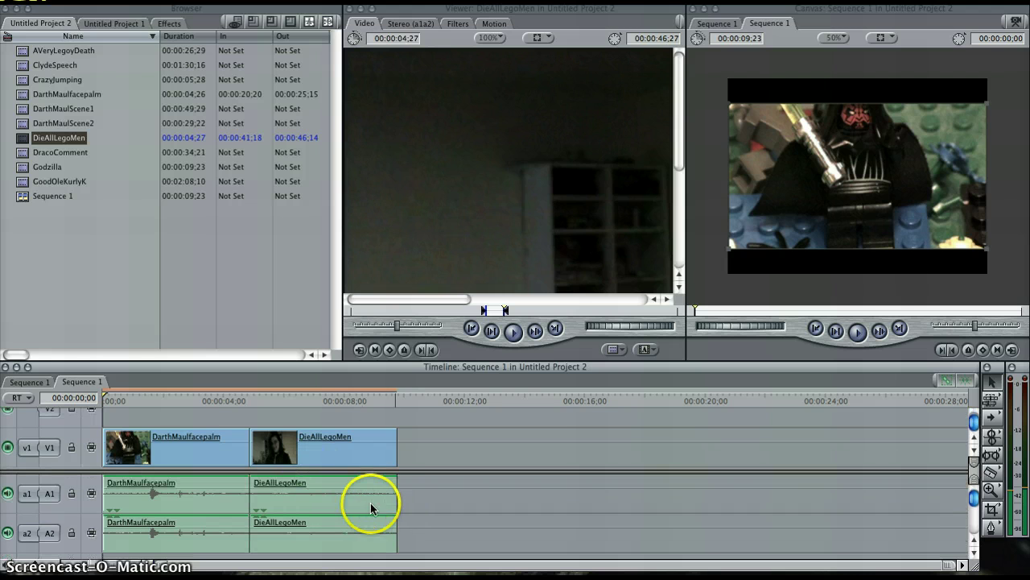
double_click(319, 488)
left_click(429, 499)
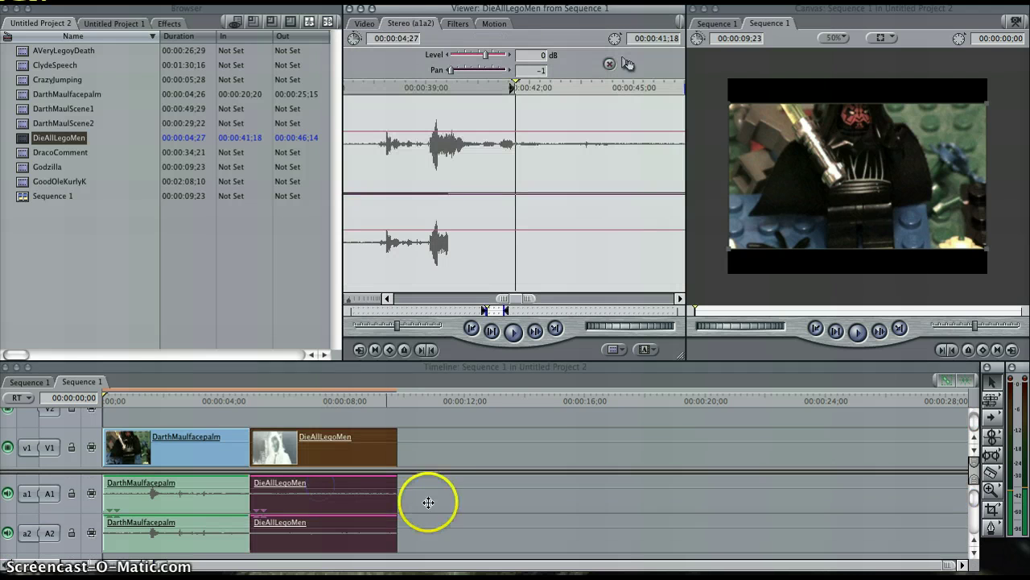
mouse_move(368, 478)
left_mouse_down()
mouse_move(368, 492)
mouse_move(371, 468)
left_mouse_up()
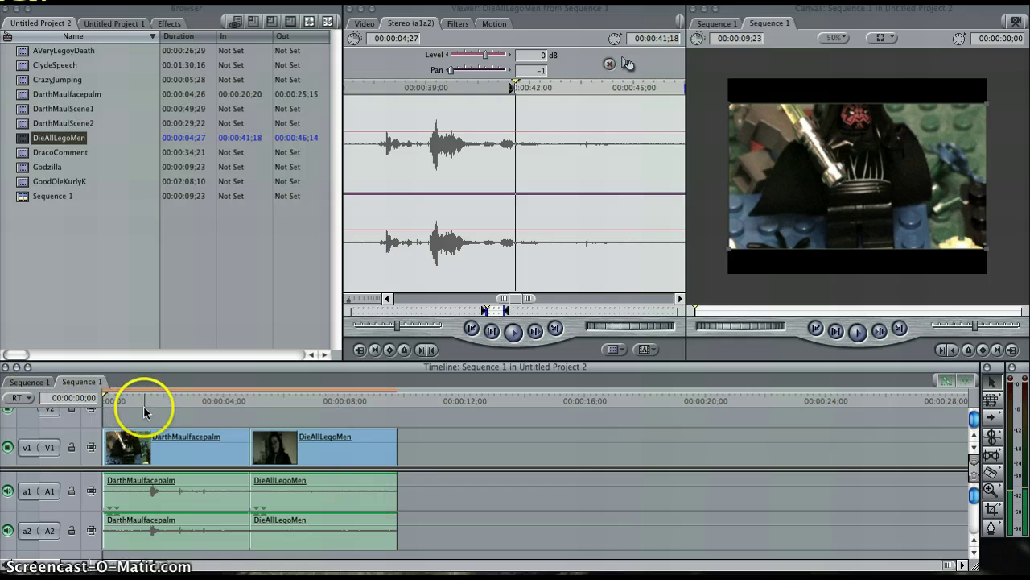
left_click(81, 382)
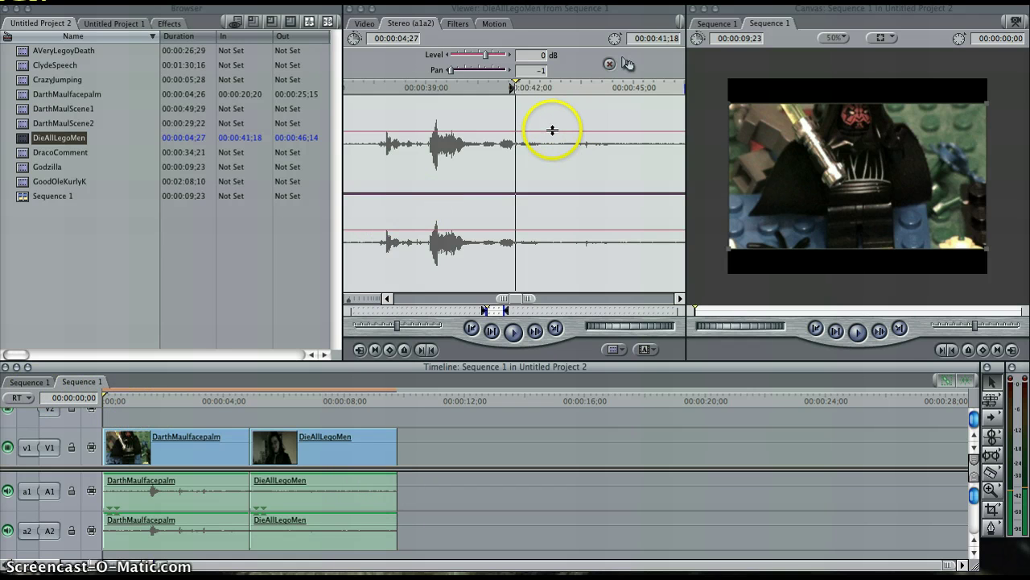
Raise the audio level of the DieAllLegoMen section to 1 dB.
mouse_move(553, 130)
left_mouse_down()
mouse_move(553, 159)
mouse_move(547, 129)
left_mouse_up()
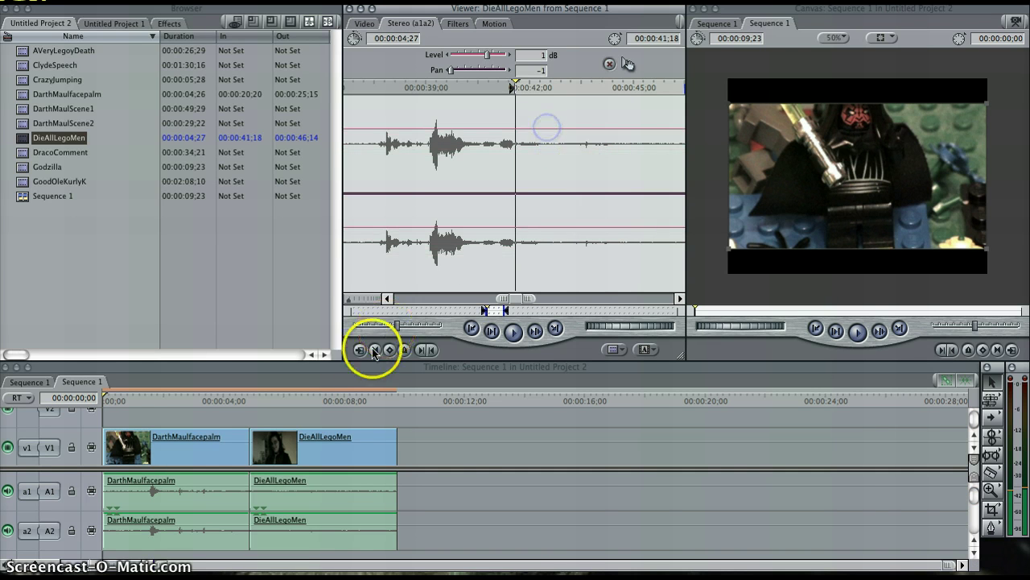
In the motion settings of the timeline's DieAllLegoMen section, set the rotation to -183 and the opacity to 40.
double_click(331, 440)
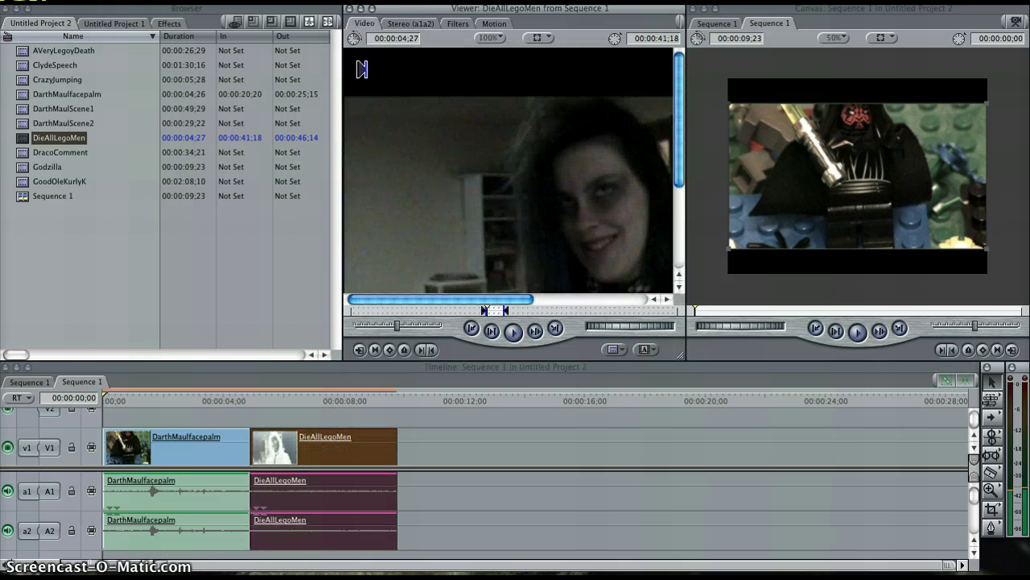
left_click(456, 24)
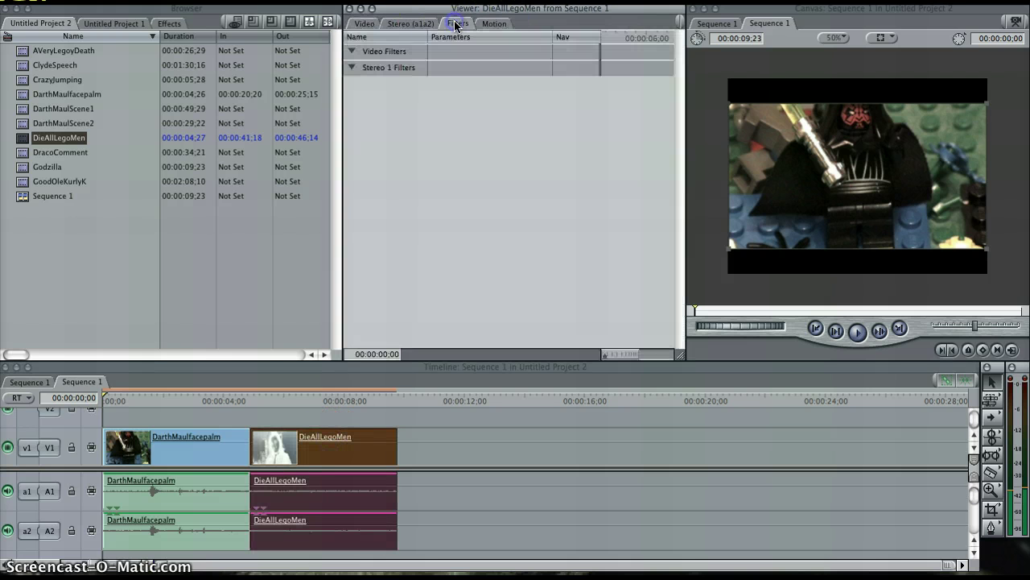
left_click(489, 27)
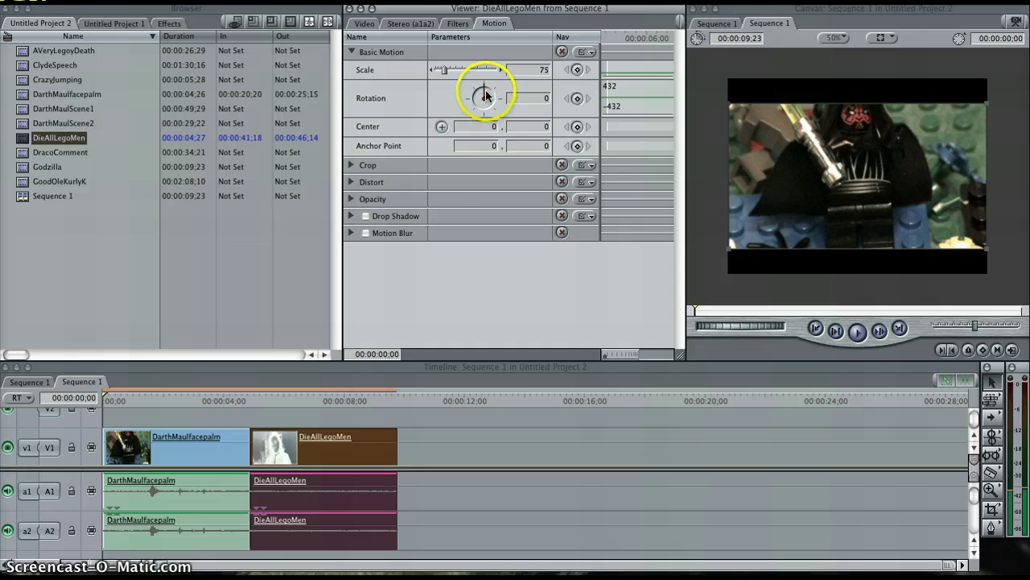
left_click_drag(482, 88, 476, 110)
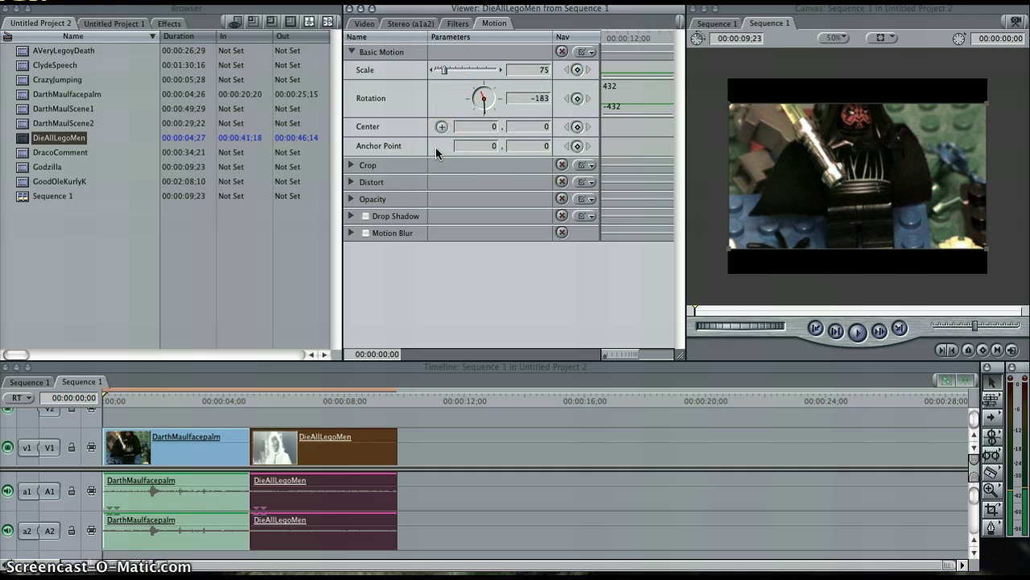
left_click(351, 198)
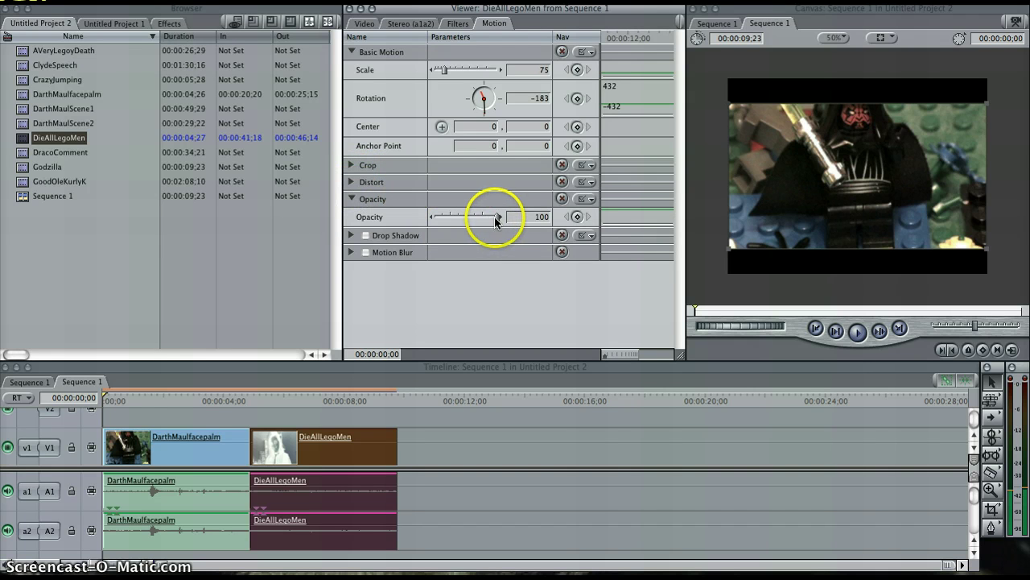
left_click_drag(494, 217, 460, 219)
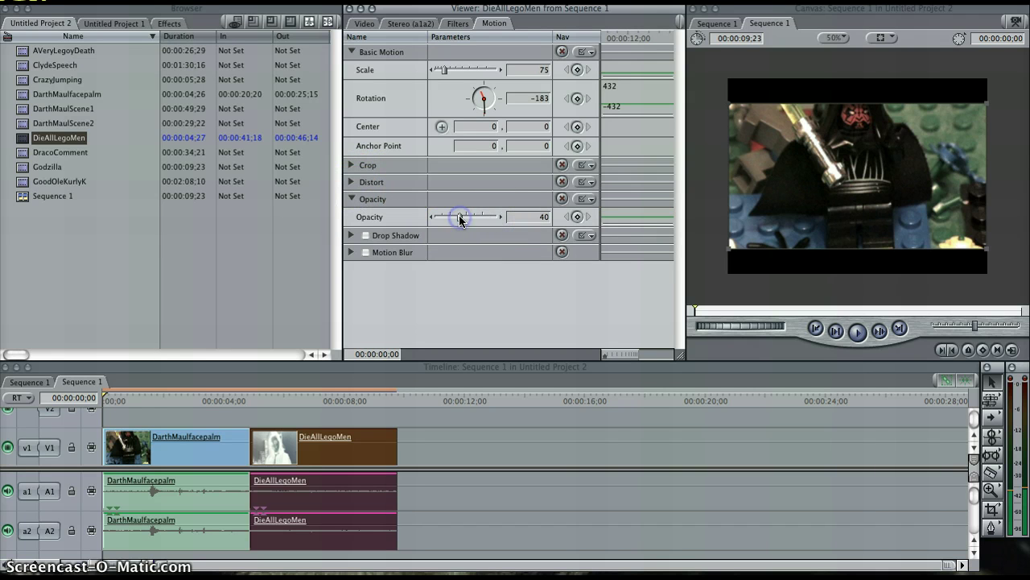
Place a copy of the altered DieAllLegoMen section from the Viewer in the timeline and stack it directly above the original.
left_click(364, 23)
left_click_drag(539, 212, 511, 464)
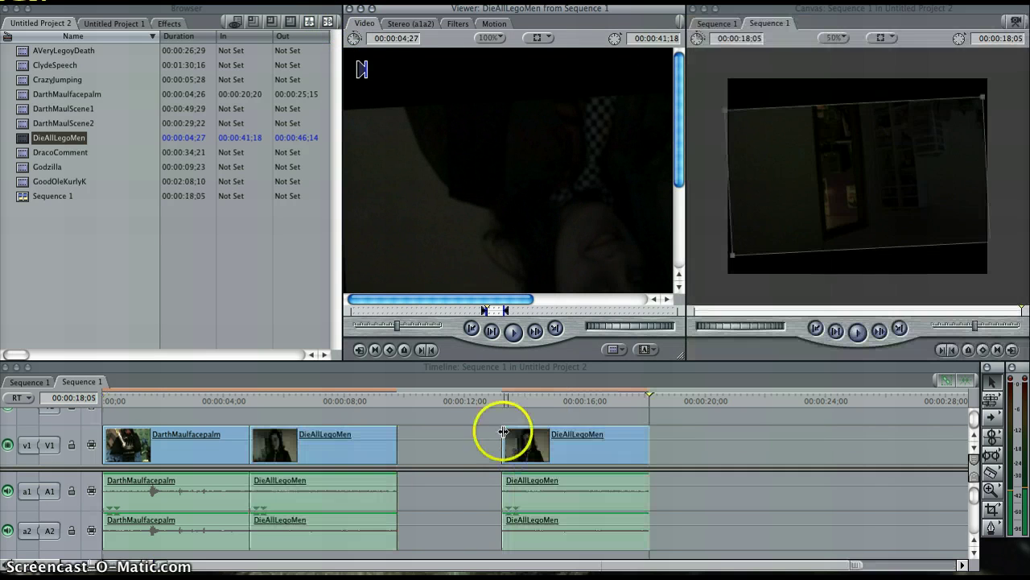
left_click_drag(500, 393, 609, 395)
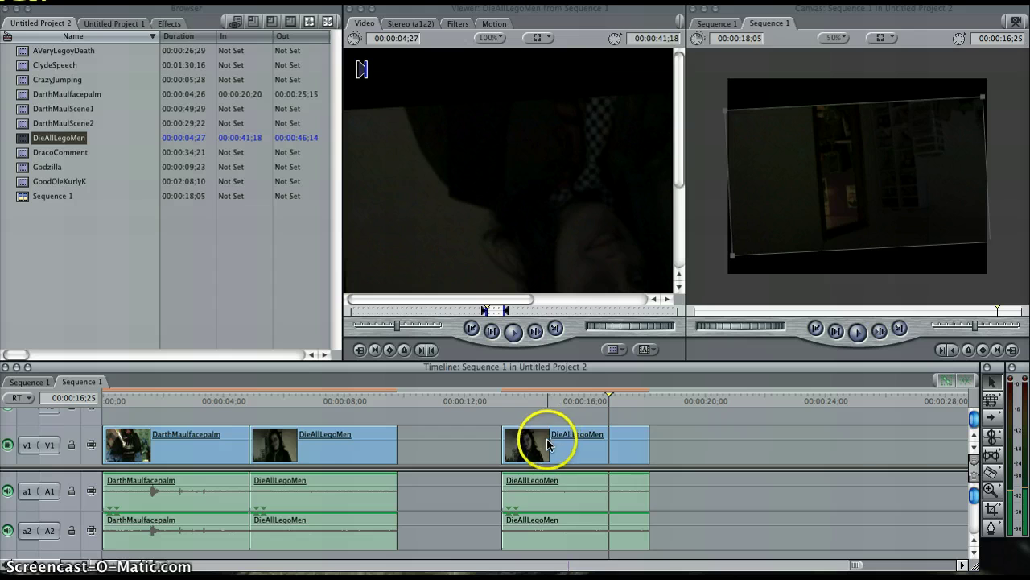
left_click_drag(551, 442, 292, 419)
left_click(309, 416)
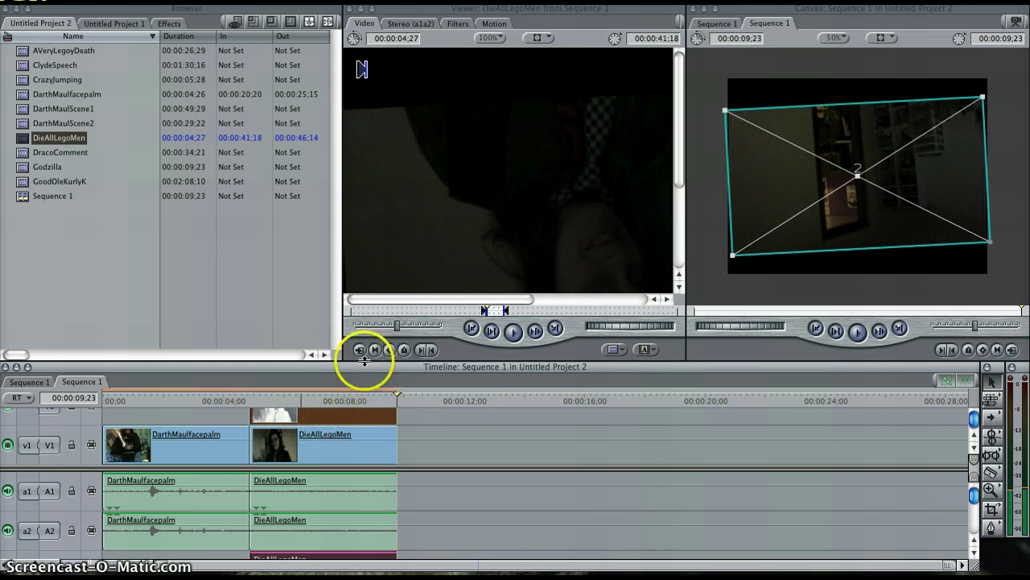
Scrub through the stacked DieAllLegoMen sections, then open the V1 original in the Viewer and deselect it.
left_click(274, 399)
left_click_drag(278, 399, 441, 410)
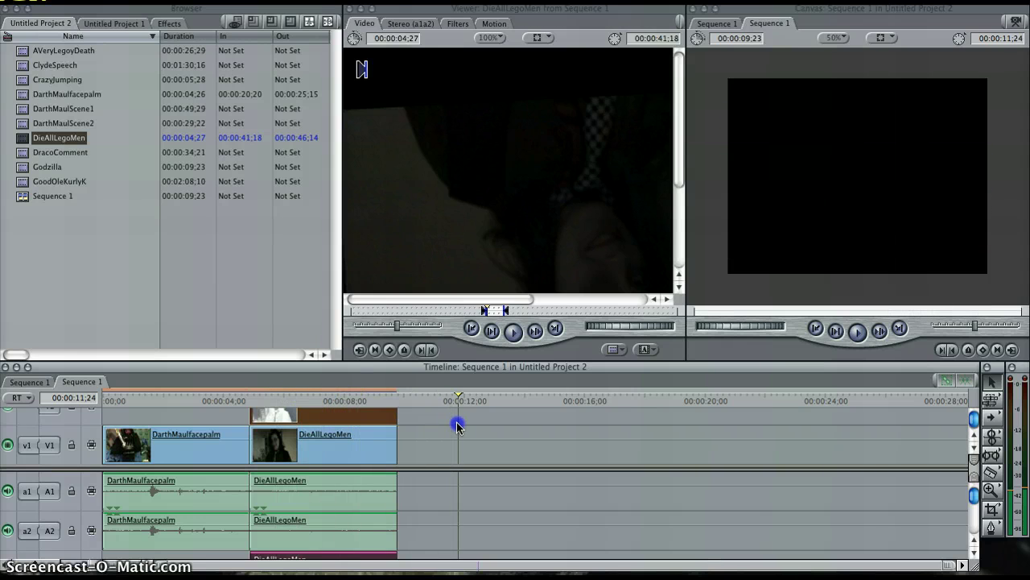
double_click(334, 461)
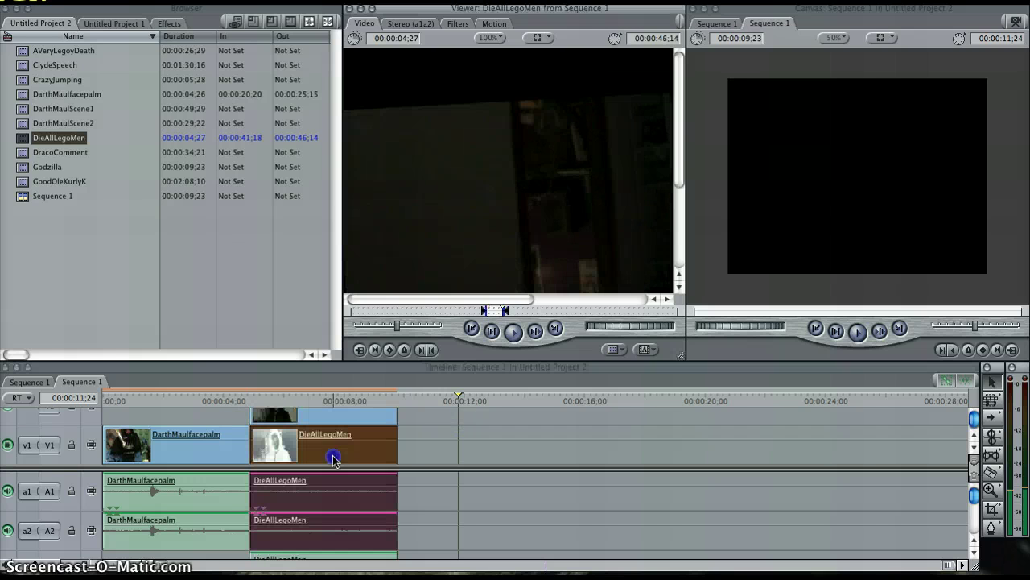
left_click(474, 417)
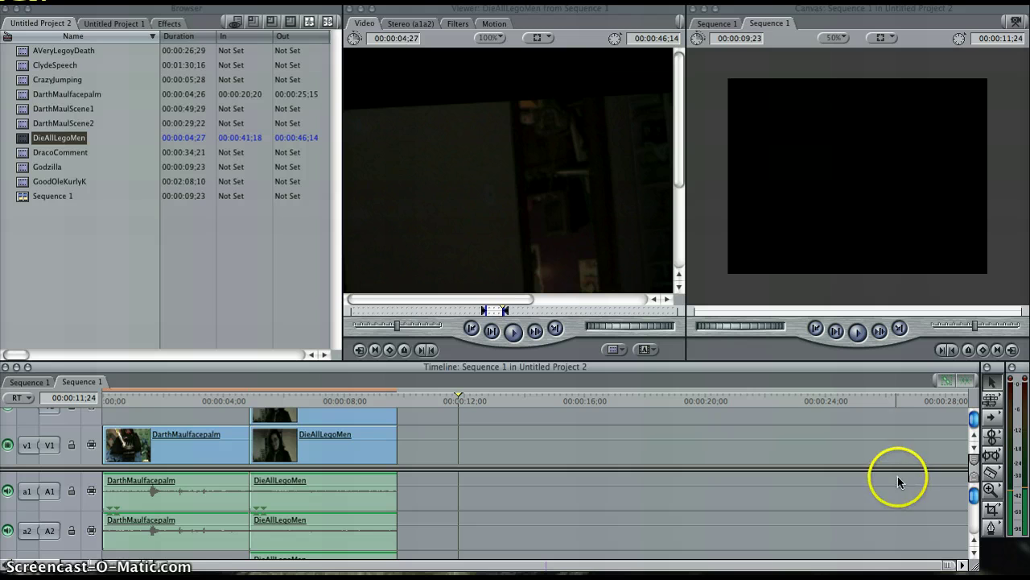
Cut the DieAllLegoMen section on V1 with the Razor Blade near its end, at 00:00:06;02 and at 00:00:06;23.
left_click(993, 476)
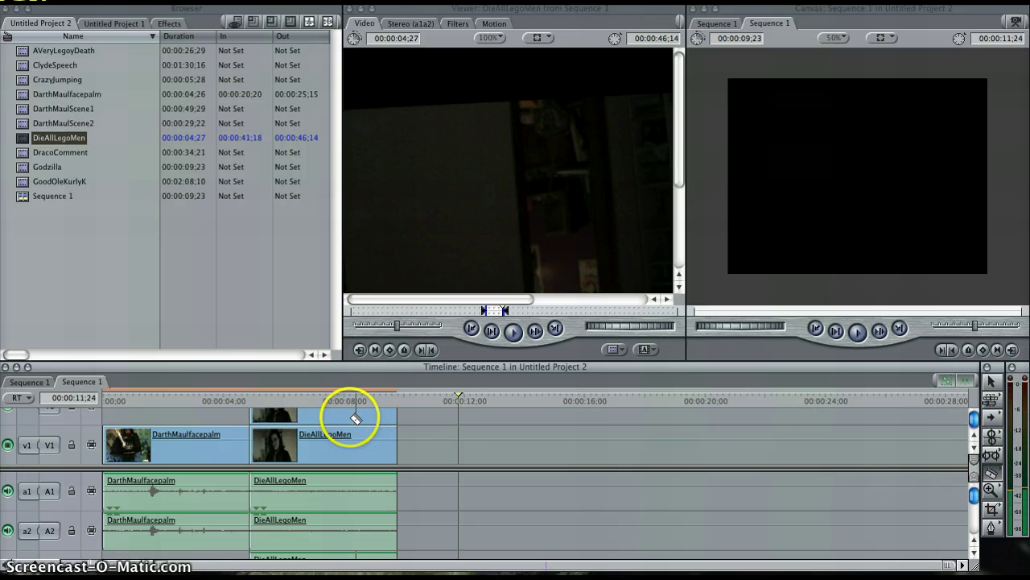
left_click(352, 444)
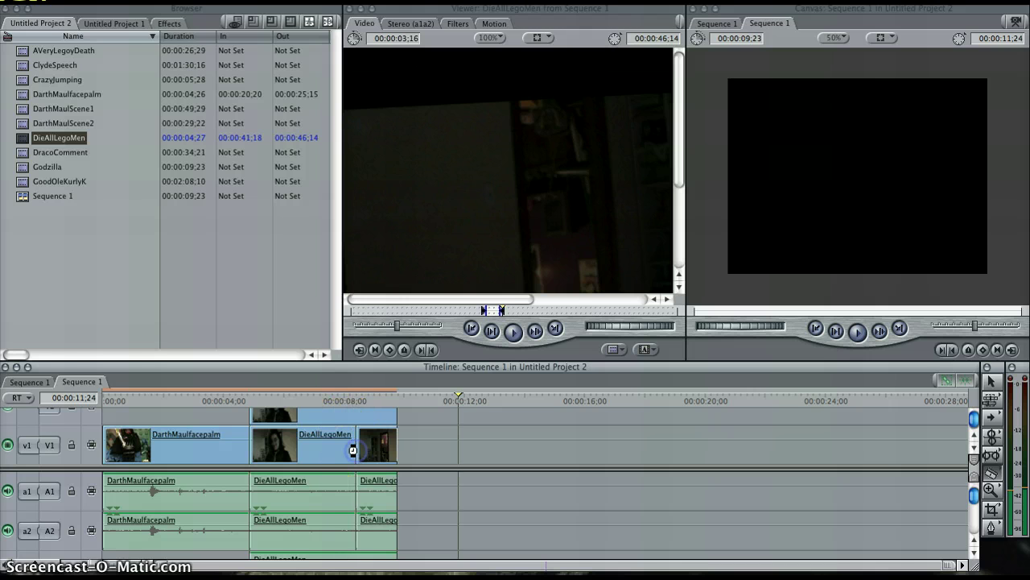
left_click(322, 447)
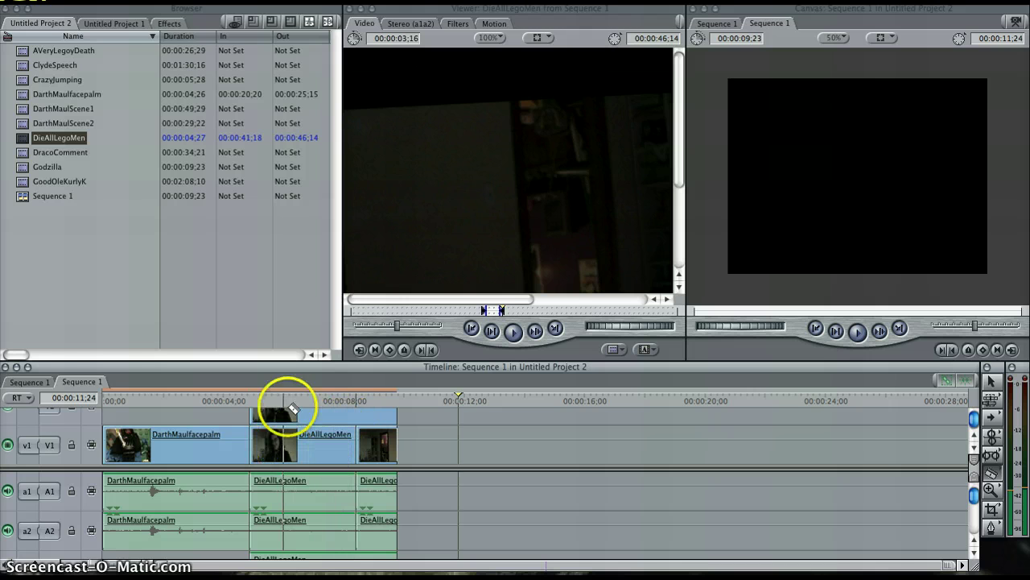
left_click_drag(291, 397, 285, 396)
left_click(285, 439)
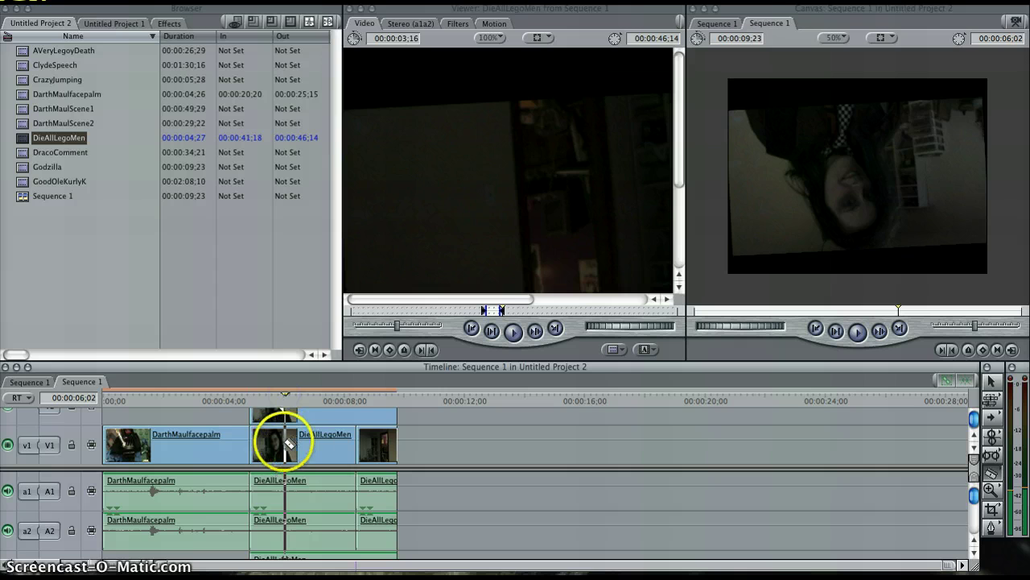
left_click_drag(286, 396, 307, 403)
left_click(306, 435)
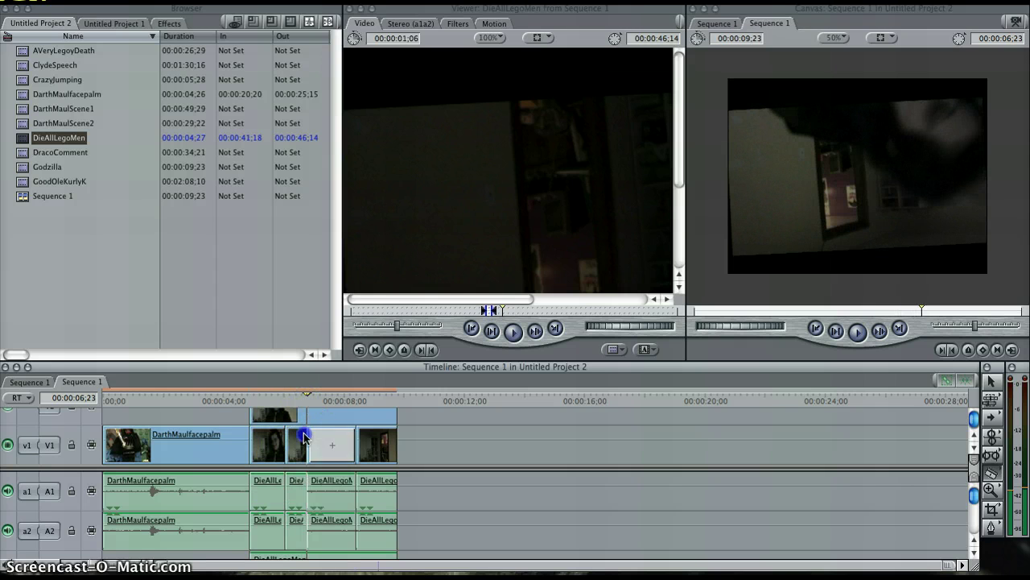
Delete the short DieAllLegoMen piece between 00:00:06;02 and 00:00:06;23 and try to close the gap it leaves.
left_click(991, 380)
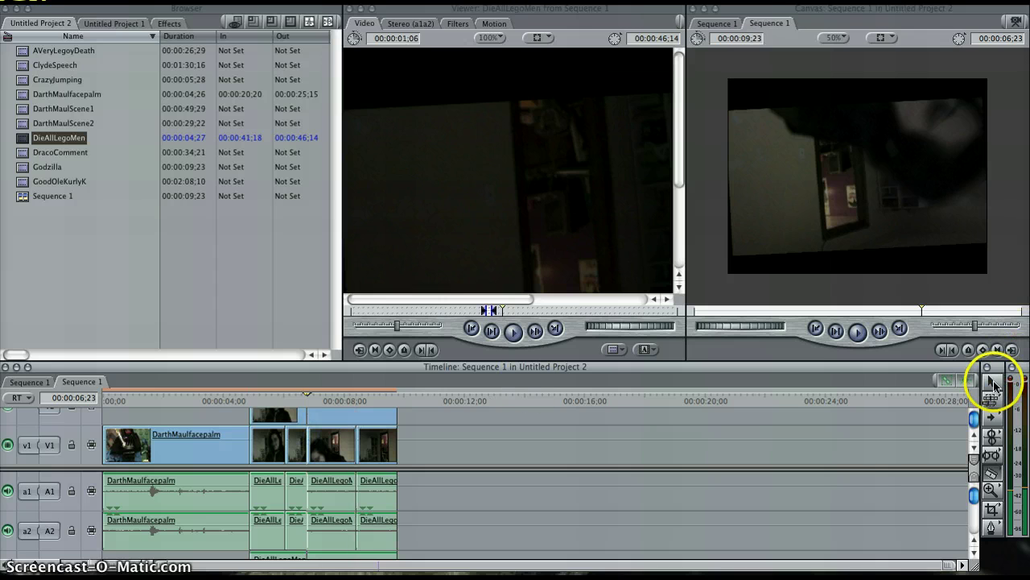
left_click(337, 500)
left_click(297, 490)
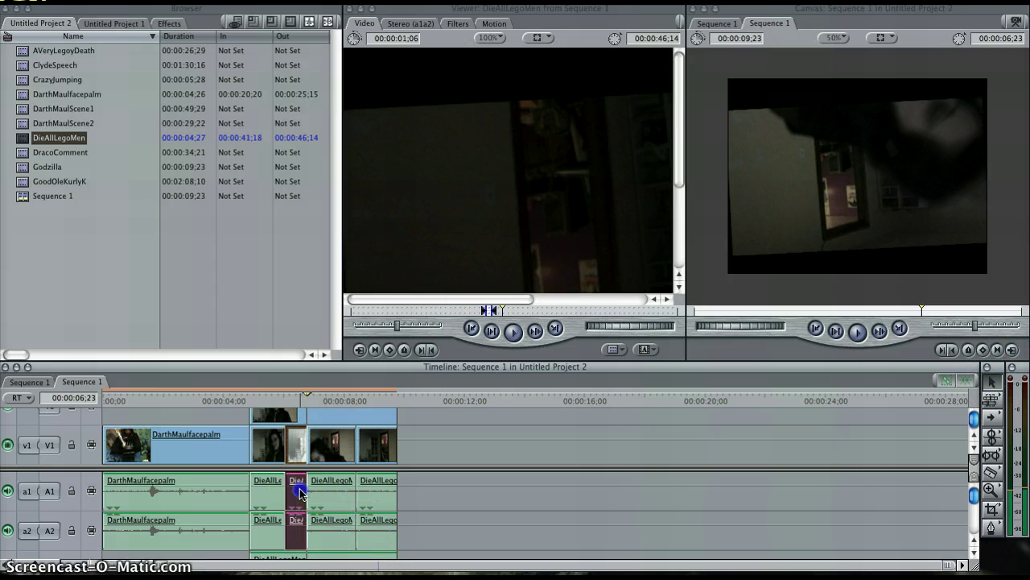
key("Delete")
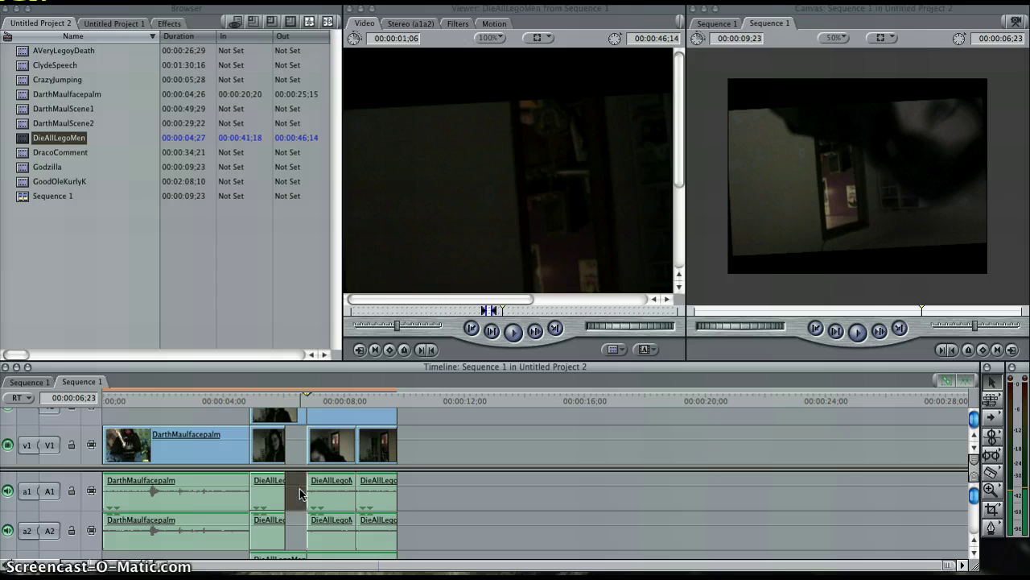
key("Delete")
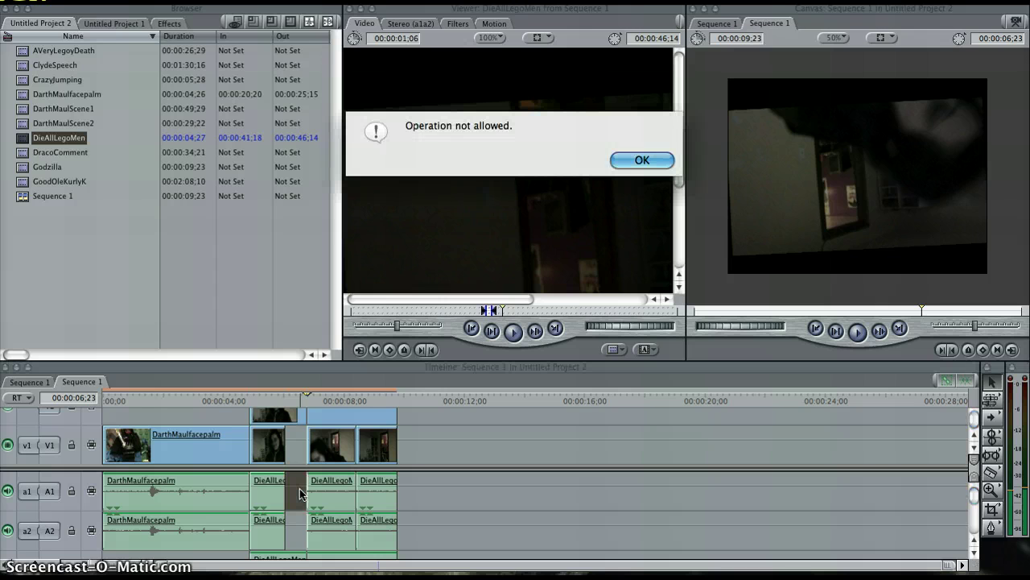
left_click(649, 159)
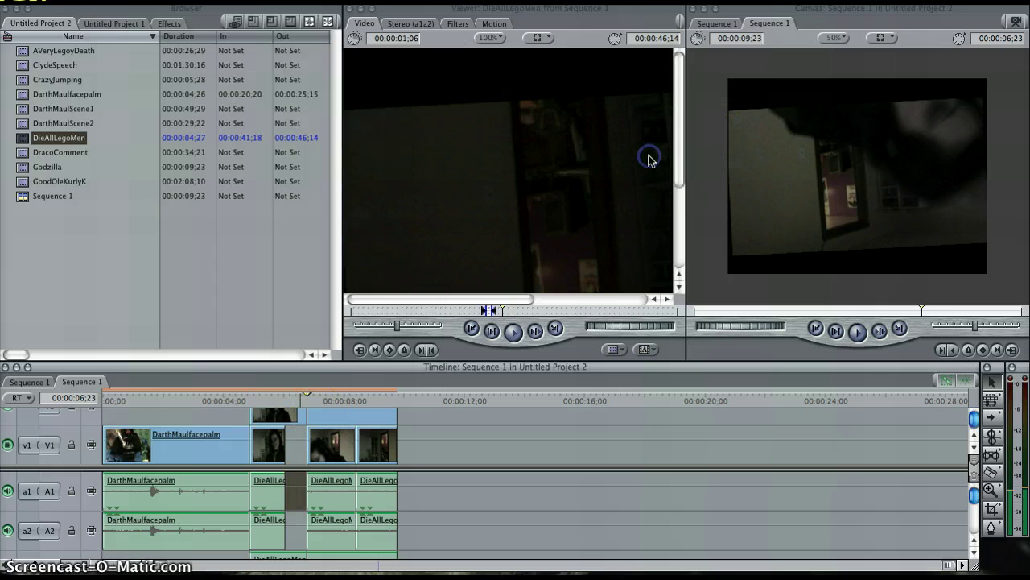
Delete the stacked DieAllLegoMen copy from the track above V1.
left_click(295, 413)
key("Delete")
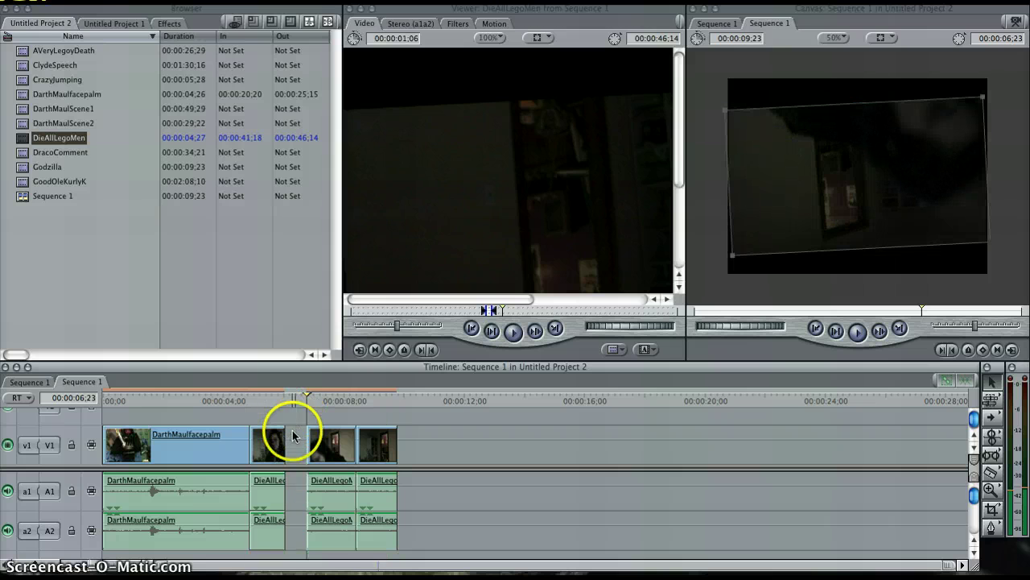
Close the gap between the DieAllLegoMen pieces on V1 and return the playhead to the sequence start.
left_click(295, 435)
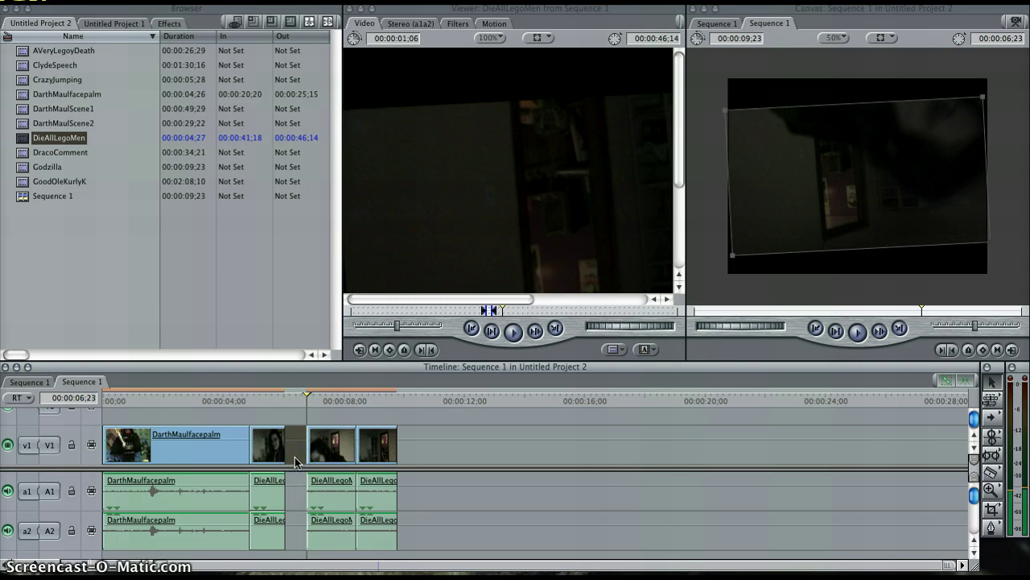
key("Delete")
left_click_drag(244, 395, 0, 390)
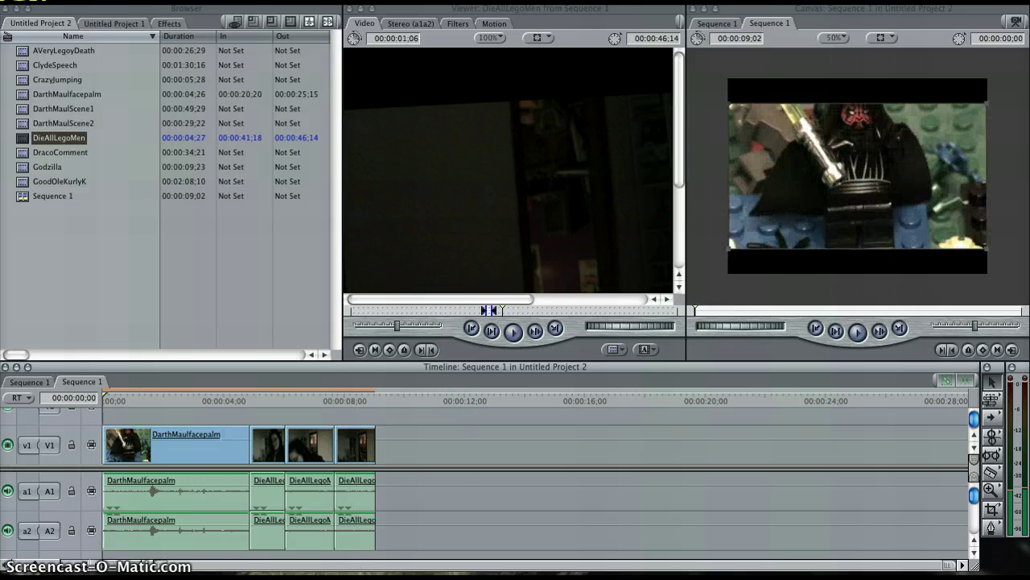